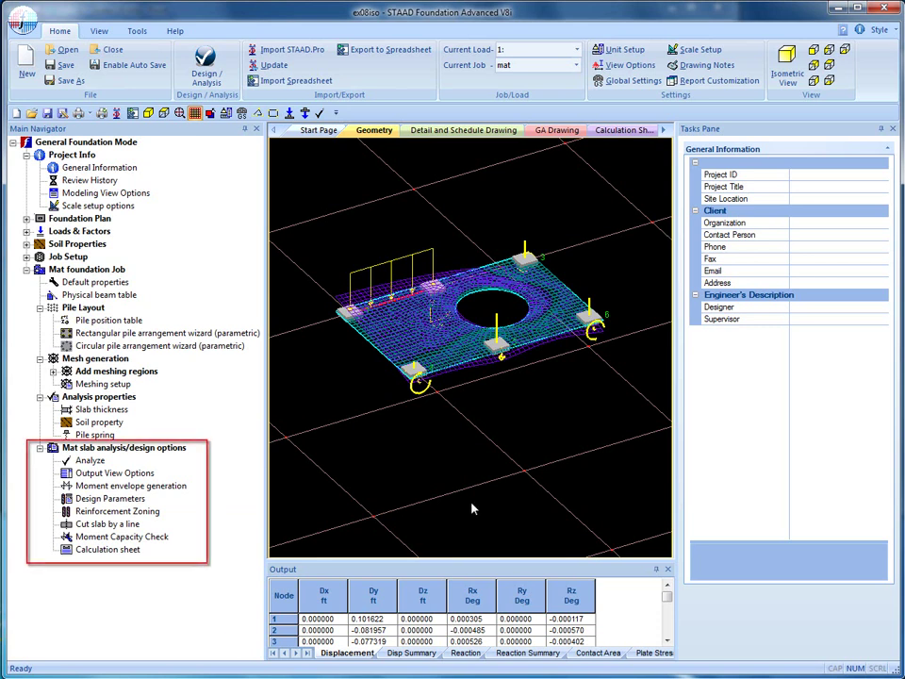
Step: Set the plate stress type to Global MZ, plot it on the deflected shape, and orbit the view
{"action": "scroll", "coordinate": [461, 502], "scroll_direction": "up", "scroll_amount": 3}
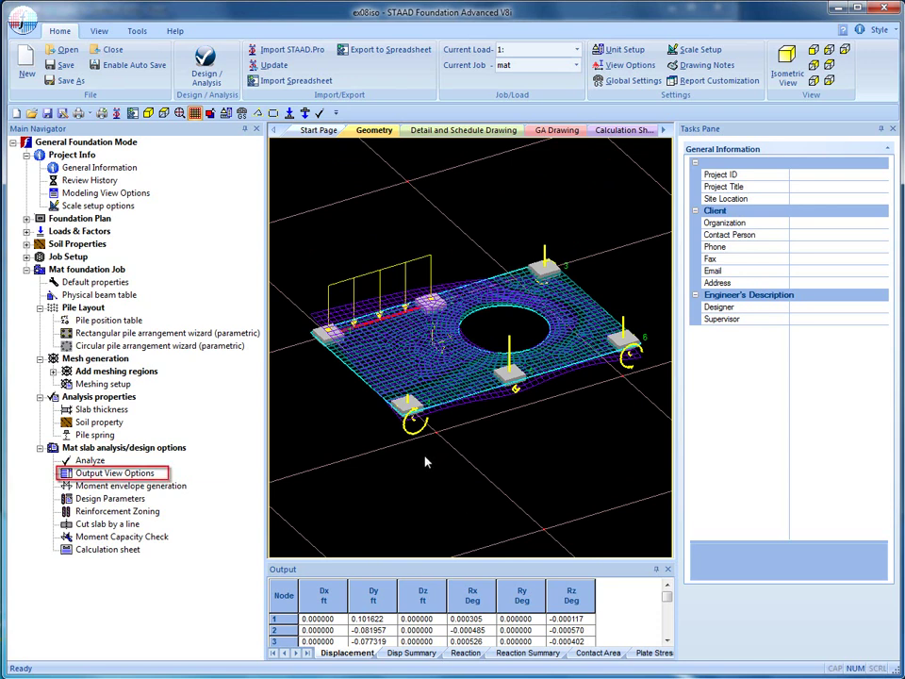
{"action": "left_click", "coordinate": [141, 474]}
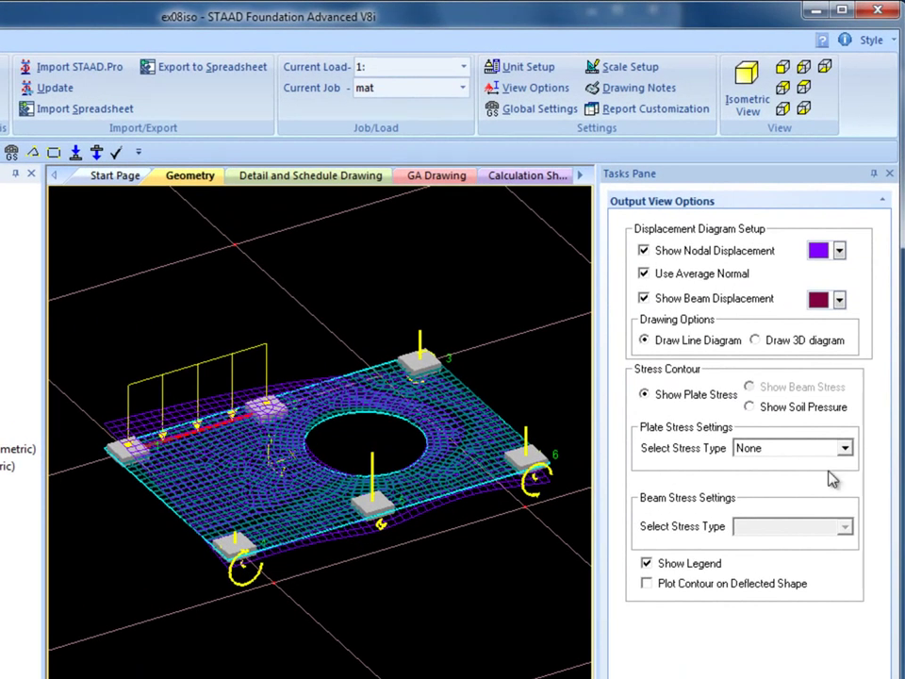
{"action": "left_click", "coordinate": [845, 448]}
{"action": "left_click", "coordinate": [778, 665]}
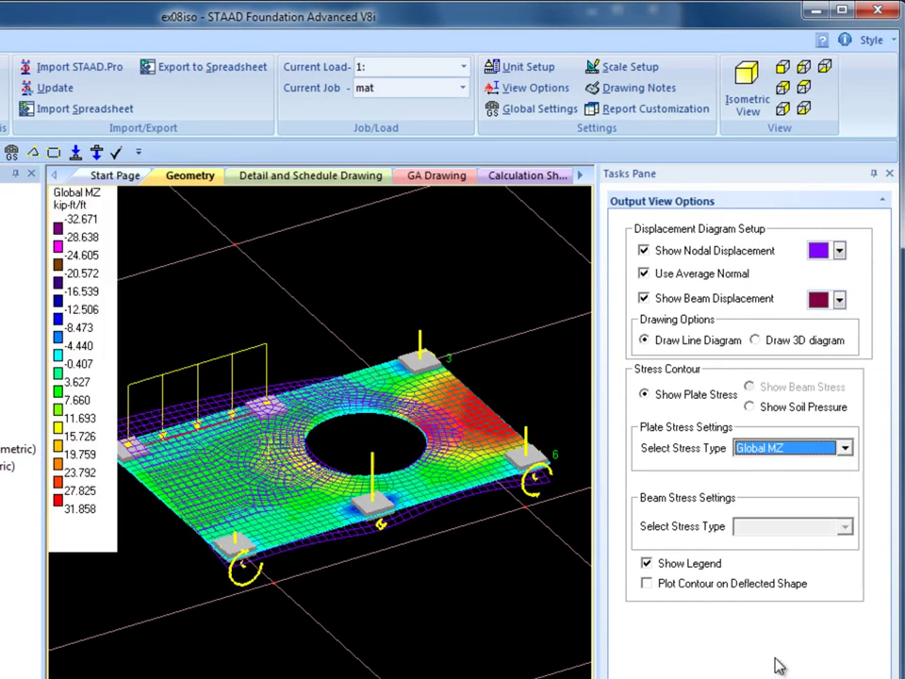
{"action": "left_click", "coordinate": [647, 583]}
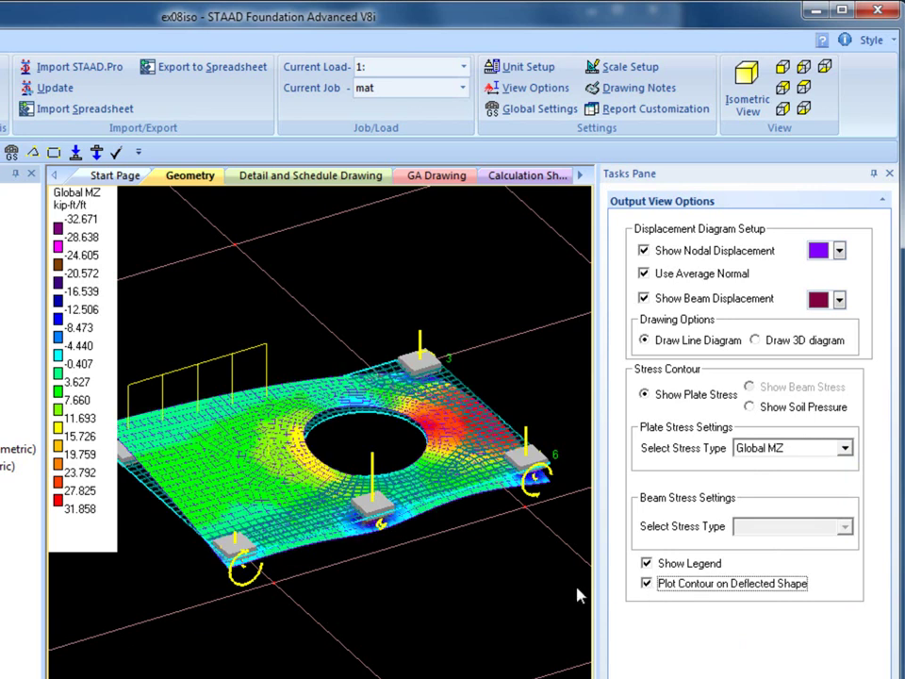
{"action": "middle_click_drag", "start_coordinate": [421, 591], "coordinate": [384, 597]}
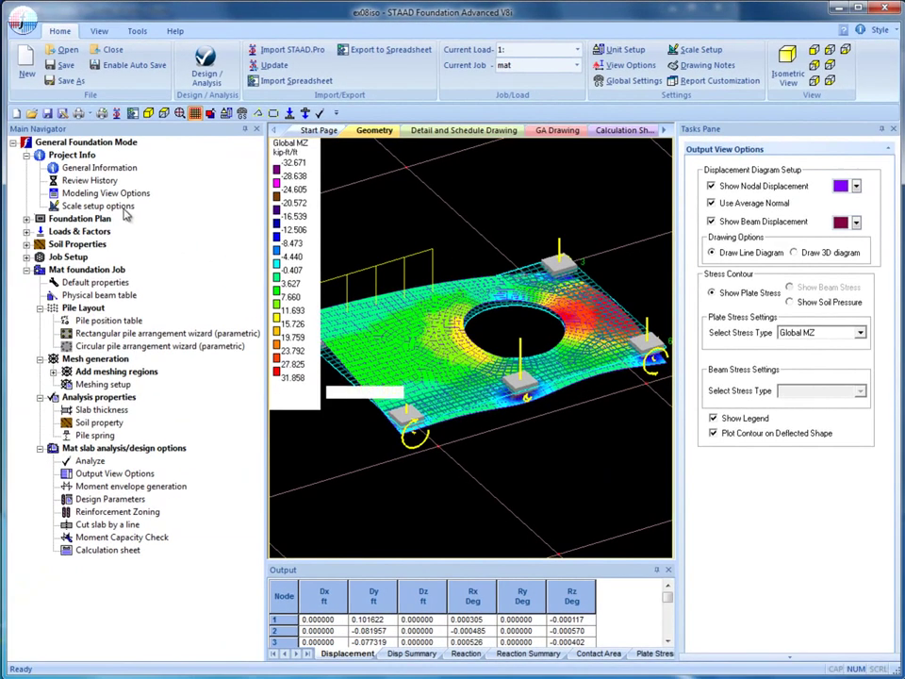
Step: Change the displacement scale from 0.033 to 0.01 and refresh the deflected plot
{"action": "left_click", "coordinate": [118, 208]}
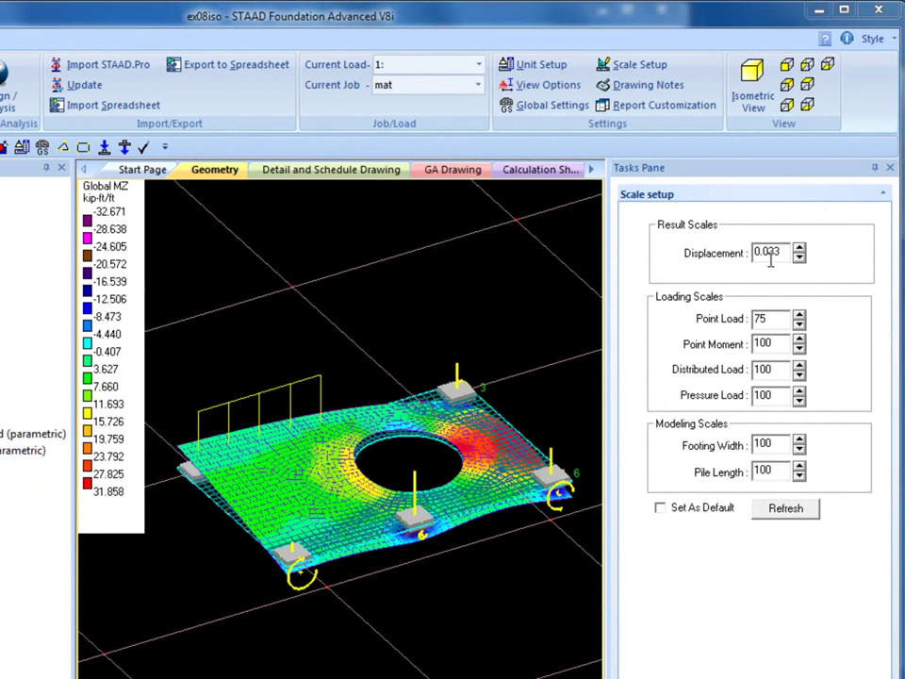
{"action": "left_click_drag", "start_coordinate": [767, 258], "coordinate": [736, 257]}
{"action": "type", "text": "0.01"}
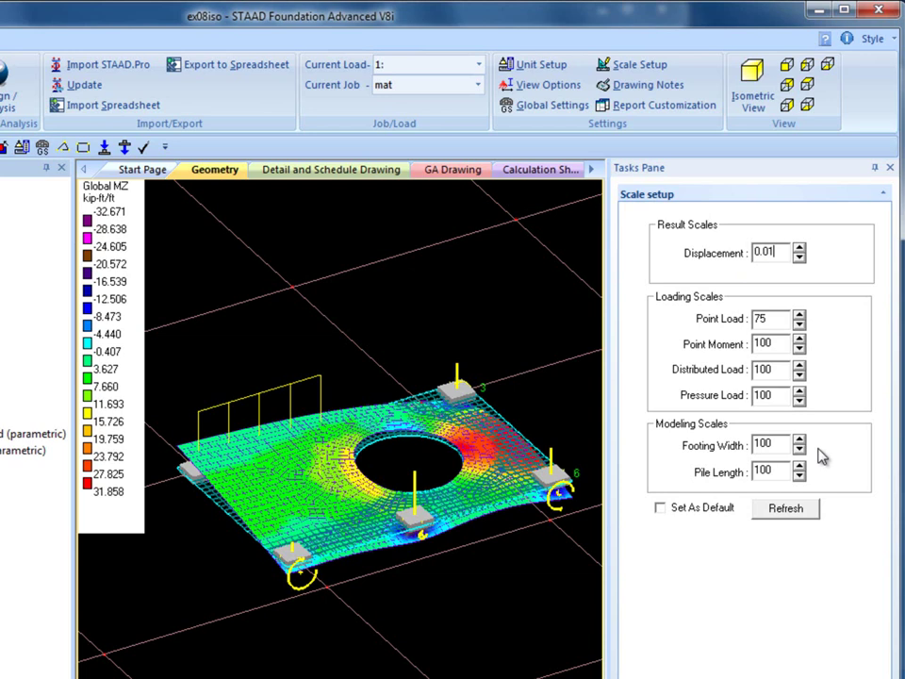
{"action": "left_click", "coordinate": [791, 509]}
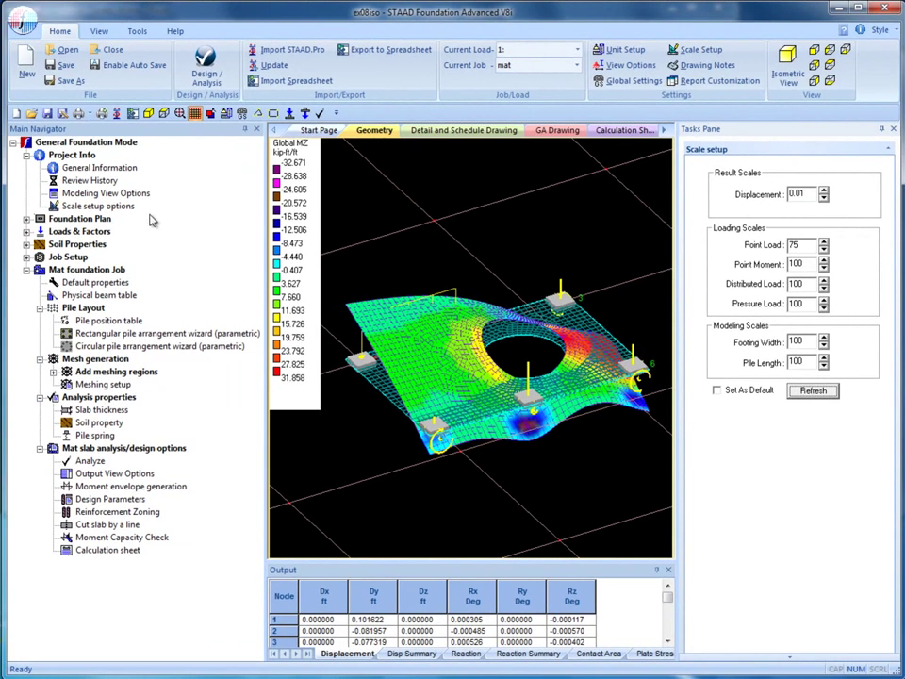
Step: Turn off Show Supports, Show Plates and Show Boundary and Holes, then orbit the contour
{"action": "left_click", "coordinate": [106, 193]}
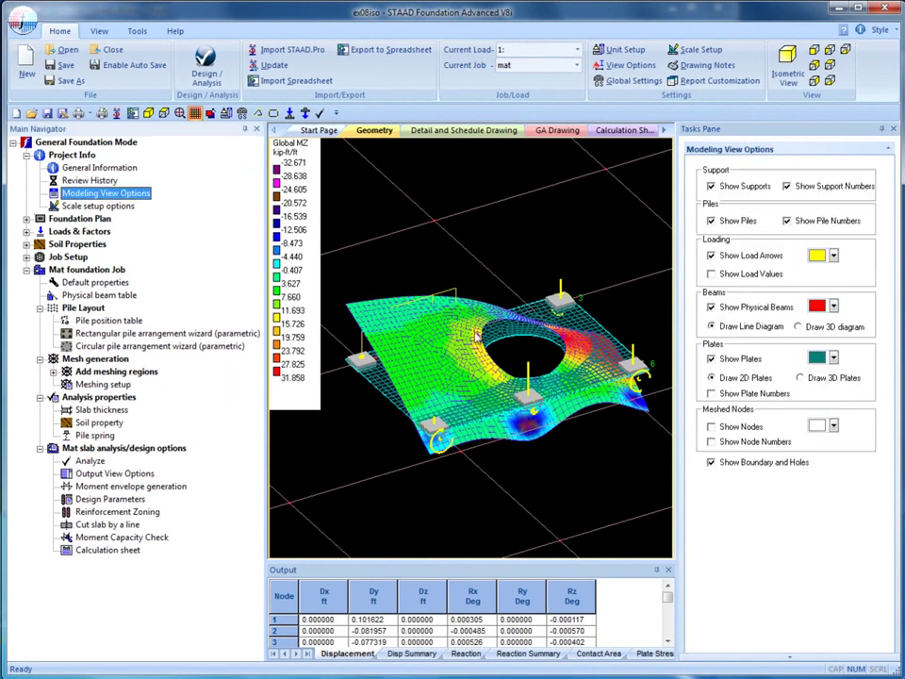
{"action": "left_click", "coordinate": [713, 185]}
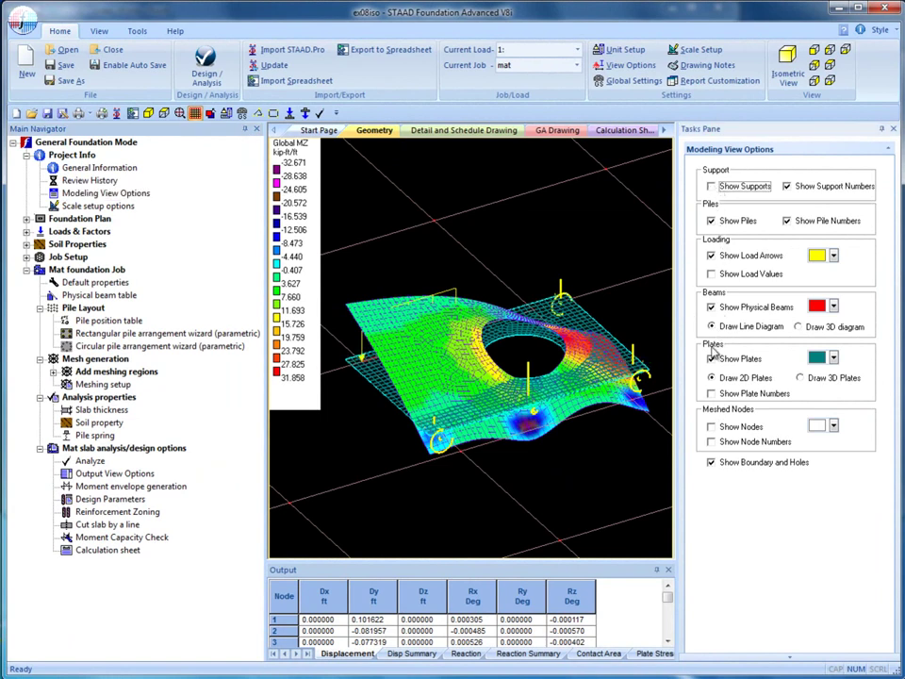
{"action": "left_click", "coordinate": [714, 358]}
{"action": "left_click", "coordinate": [712, 462]}
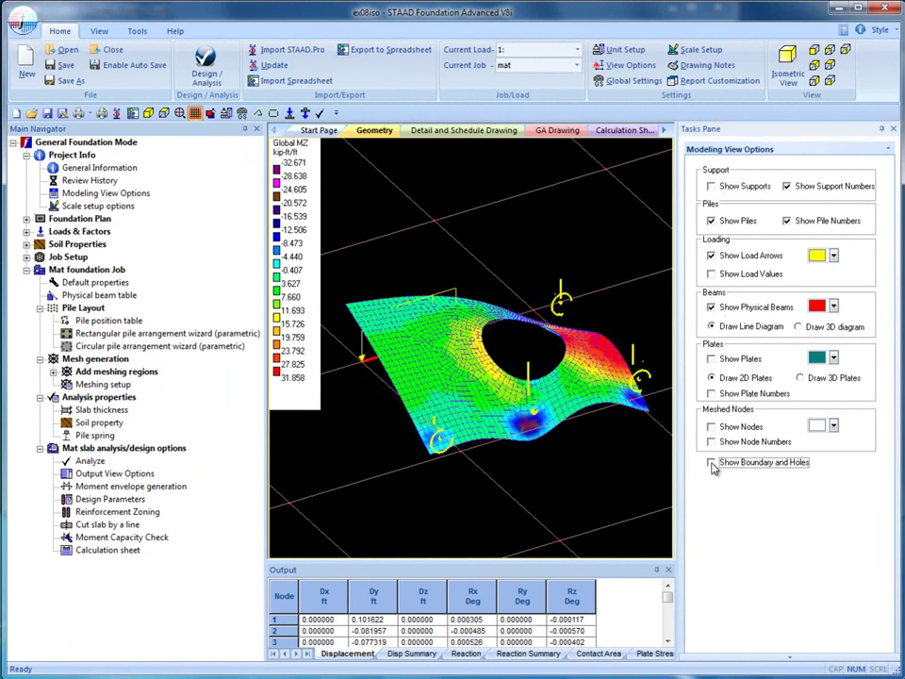
{"action": "middle_click_drag", "start_coordinate": [587, 486], "coordinate": [544, 449]}
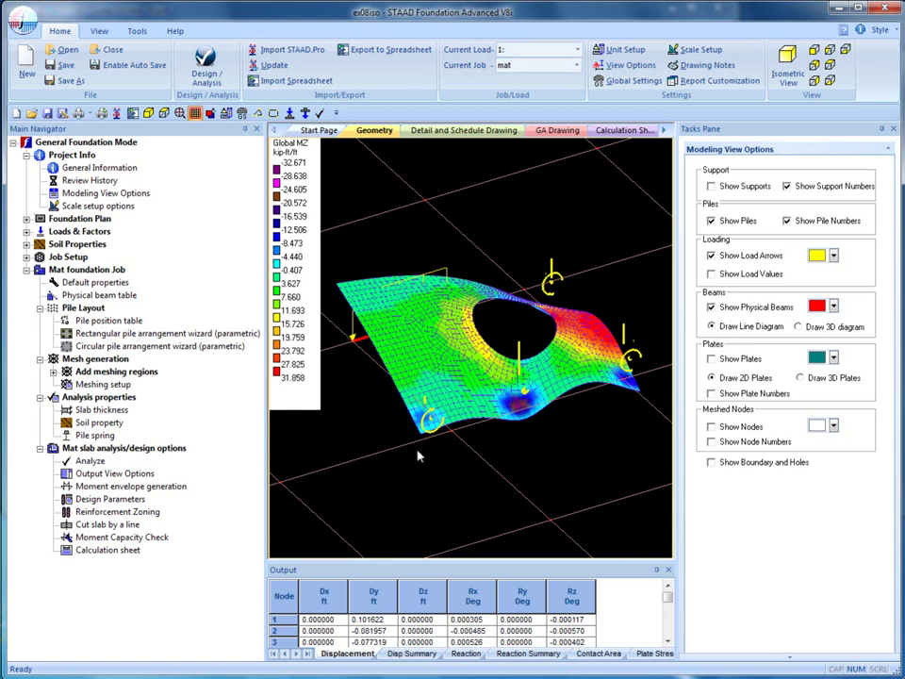
{"action": "left_click", "coordinate": [576, 50]}
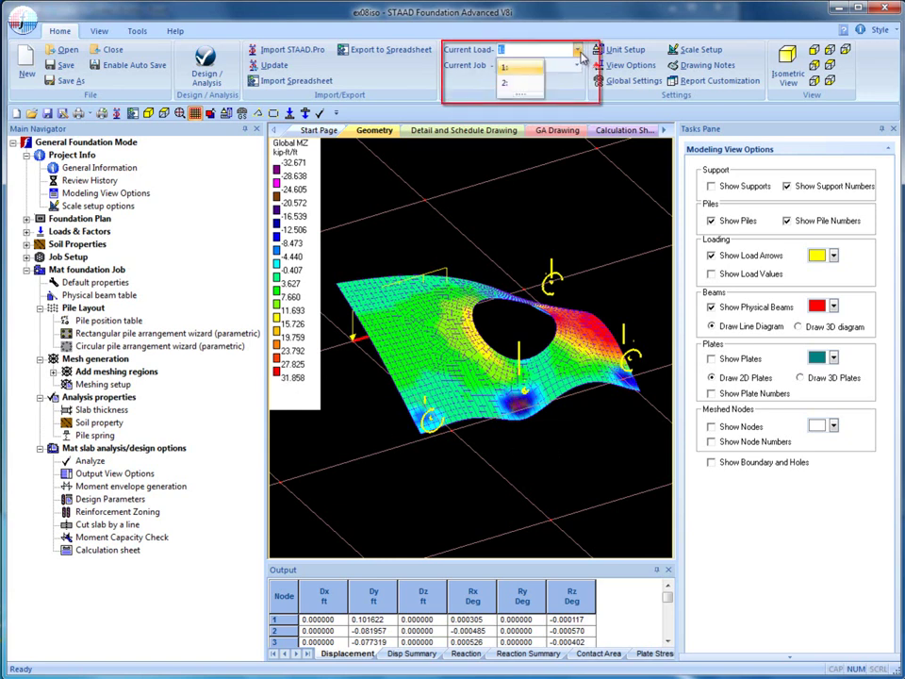
{"action": "left_click", "coordinate": [527, 82]}
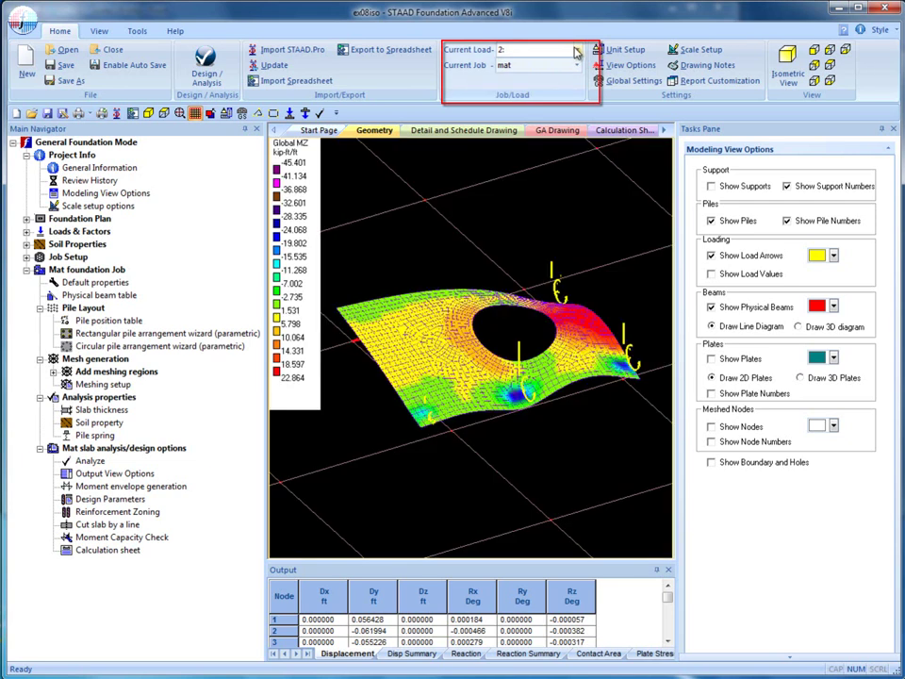
{"action": "left_click", "coordinate": [578, 50]}
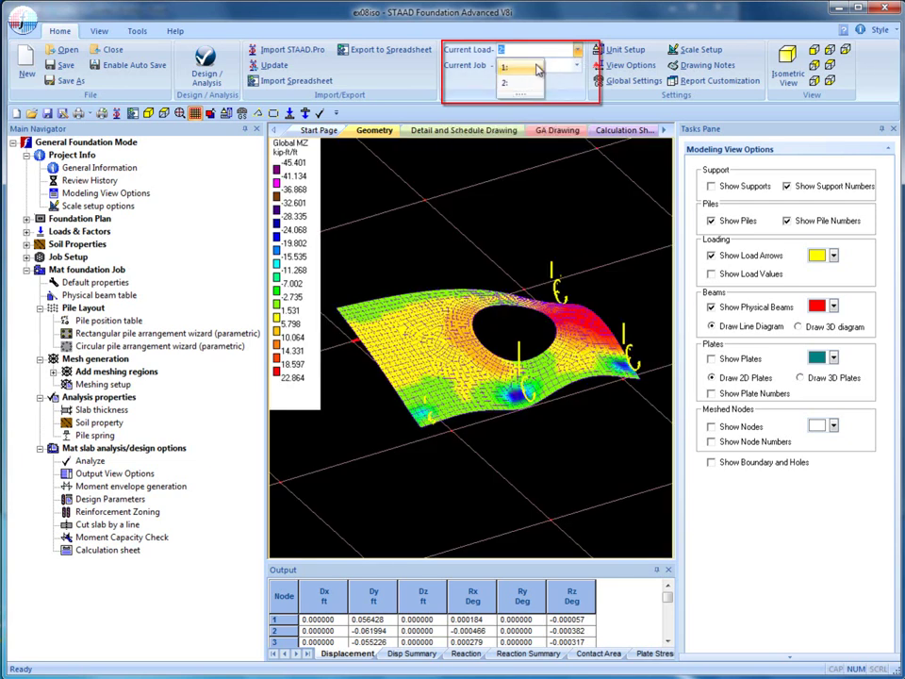
{"action": "left_click", "coordinate": [526, 68]}
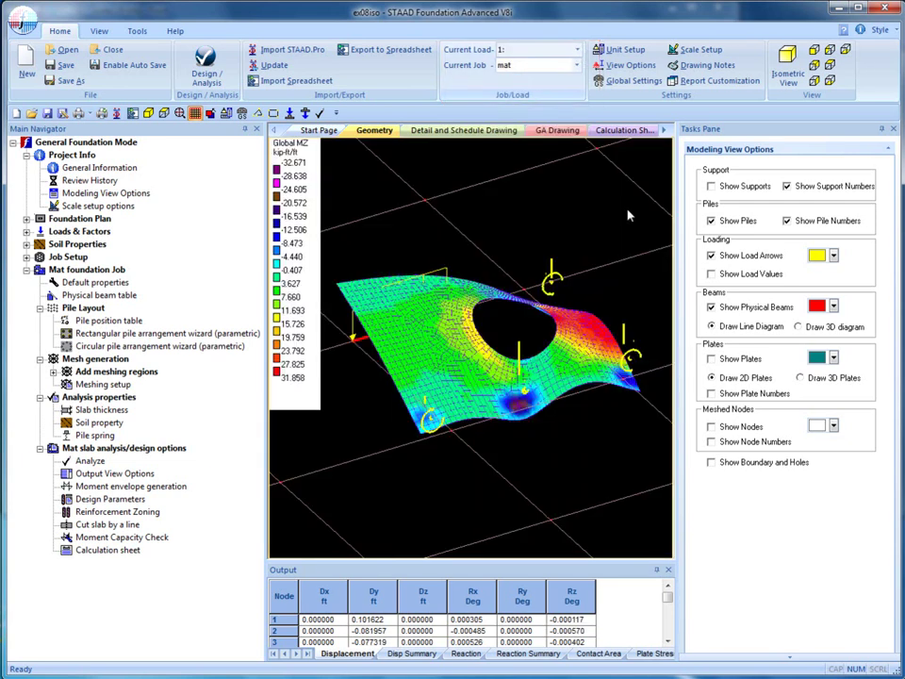
Step: Switch the output display to the soil pressure contour and zoom in on the mat
{"action": "left_click", "coordinate": [129, 475]}
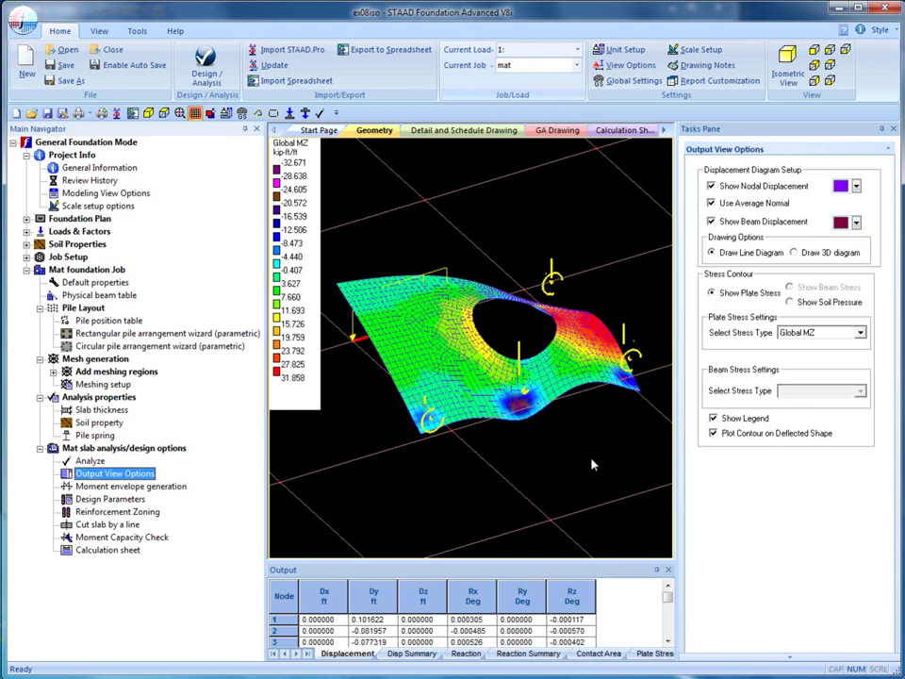
{"action": "left_click", "coordinate": [790, 302]}
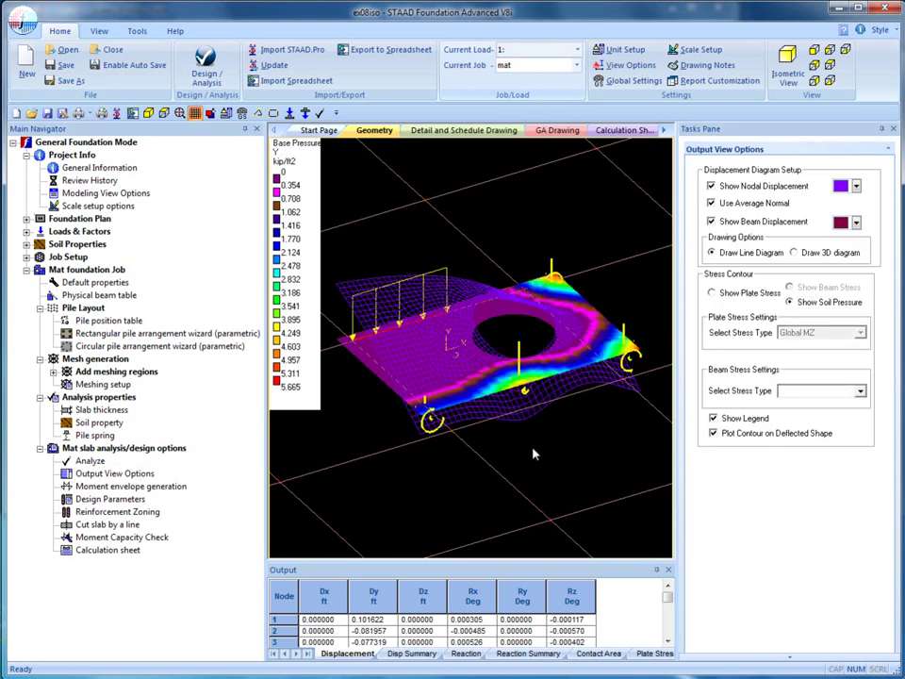
{"action": "scroll", "coordinate": [542, 453], "scroll_direction": "up", "scroll_amount": 1}
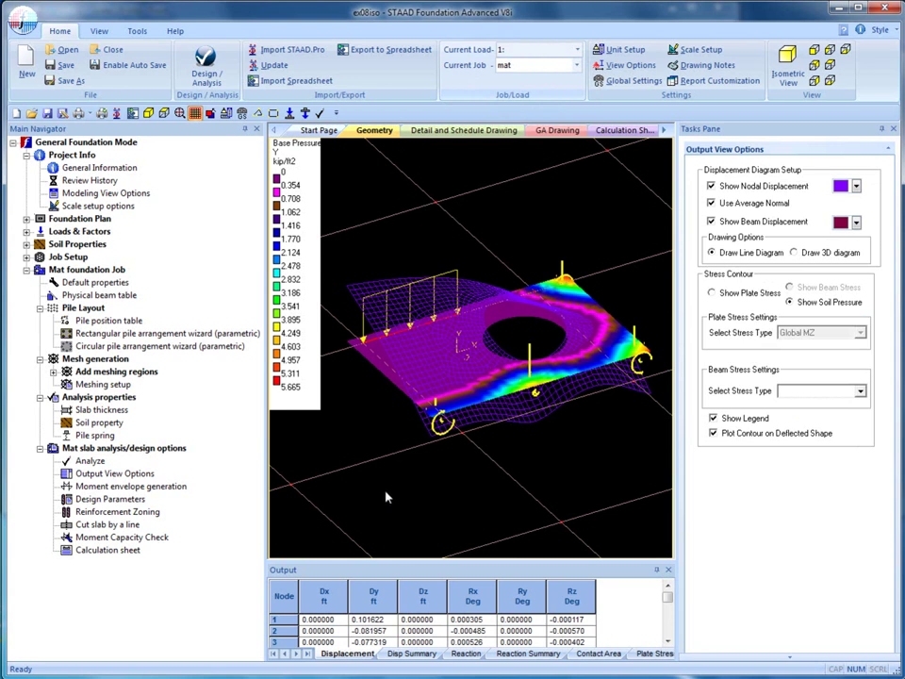
Step: Set the boundary panel's moment envelope along global X using all load cases
{"action": "left_click", "coordinate": [168, 488]}
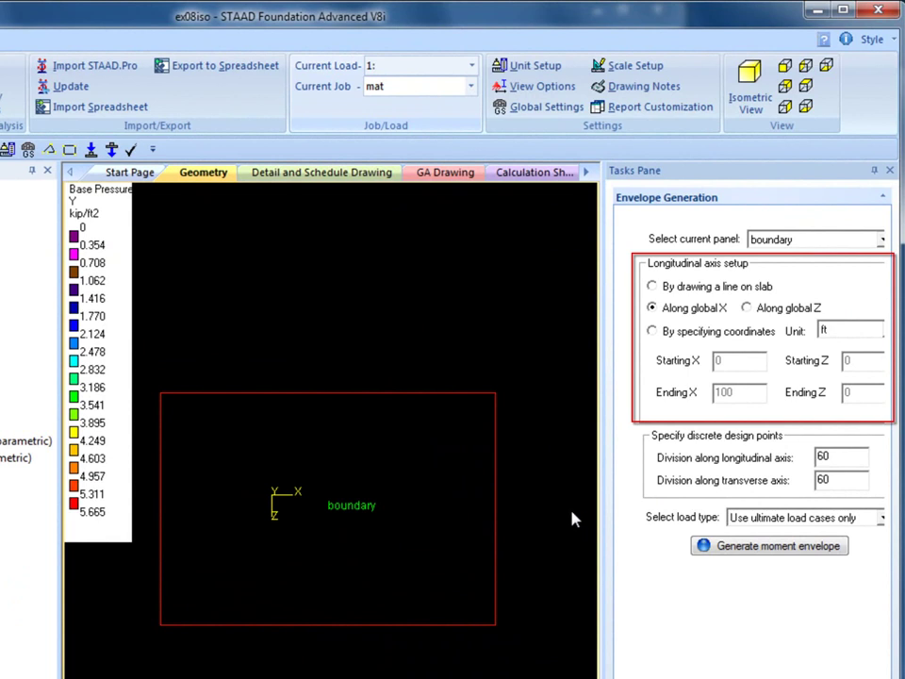
{"action": "left_click", "coordinate": [652, 287]}
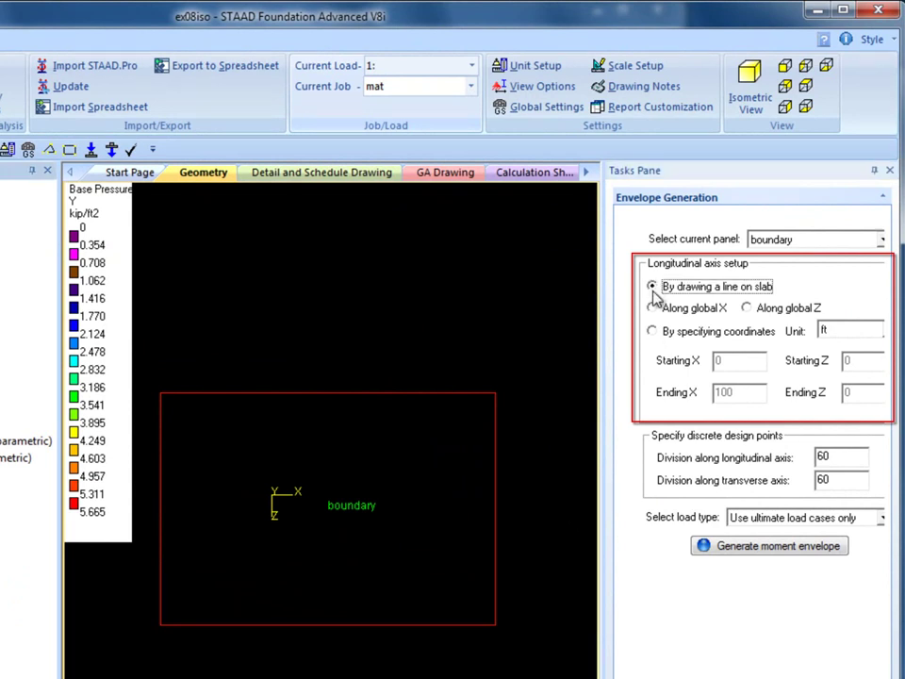
{"action": "left_click", "coordinate": [654, 308]}
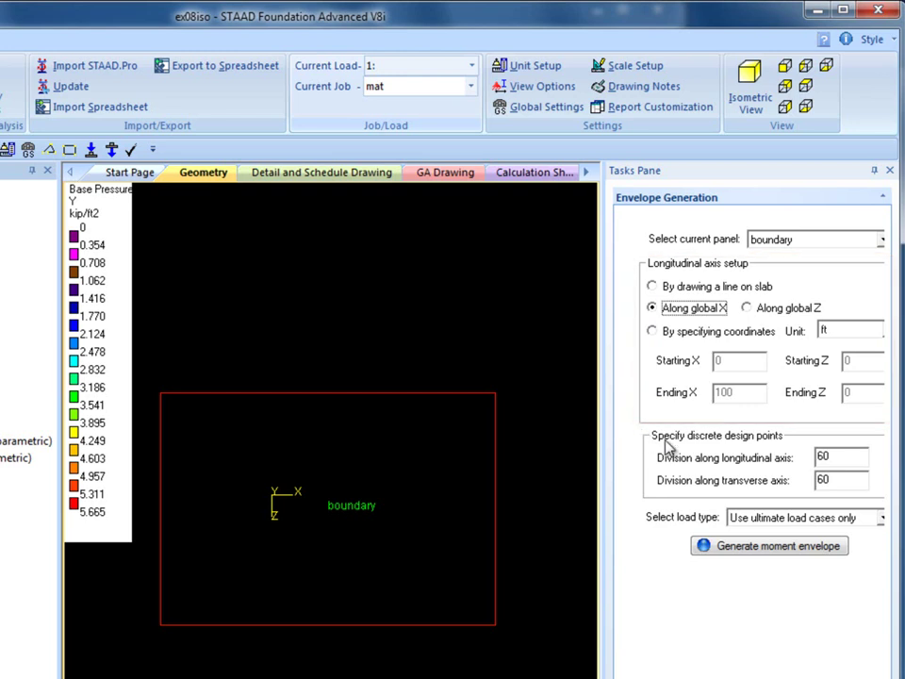
{"action": "left_click", "coordinate": [882, 518]}
{"action": "left_click", "coordinate": [853, 547]}
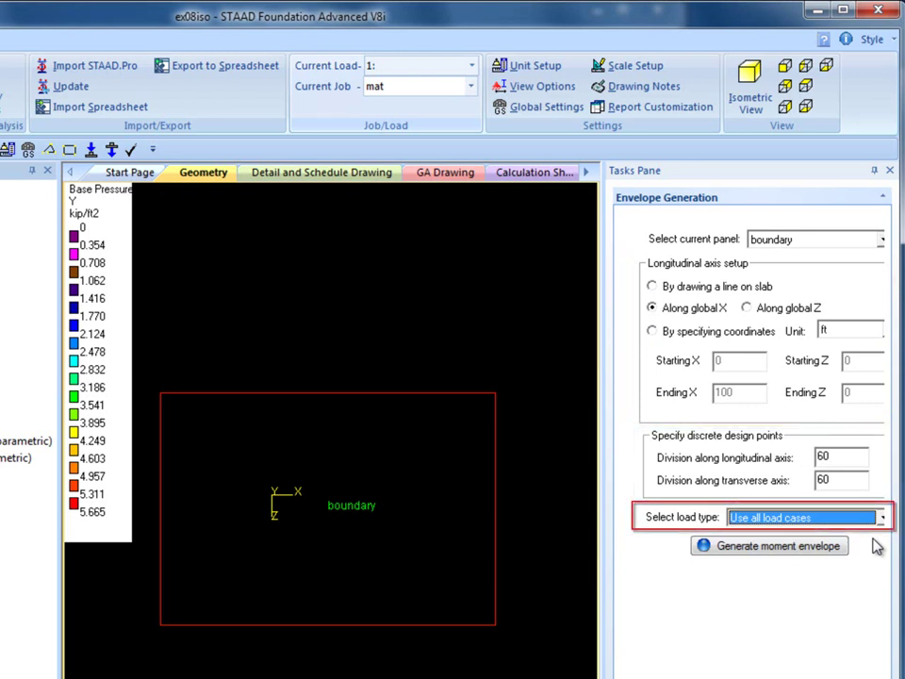
Step: Run the moment envelope generation for the boundary panel and let it finish
{"action": "left_click", "coordinate": [780, 554]}
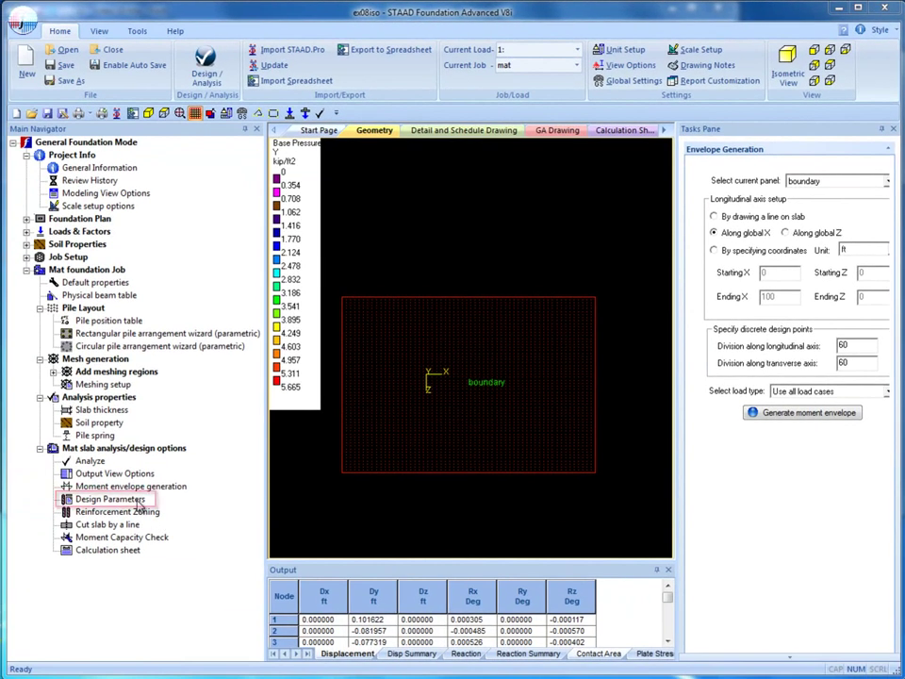
Step: Design the slab with Fy 60 ksi and Fc 4 ksi and view the required reinforcement summary
{"action": "left_click", "coordinate": [138, 503]}
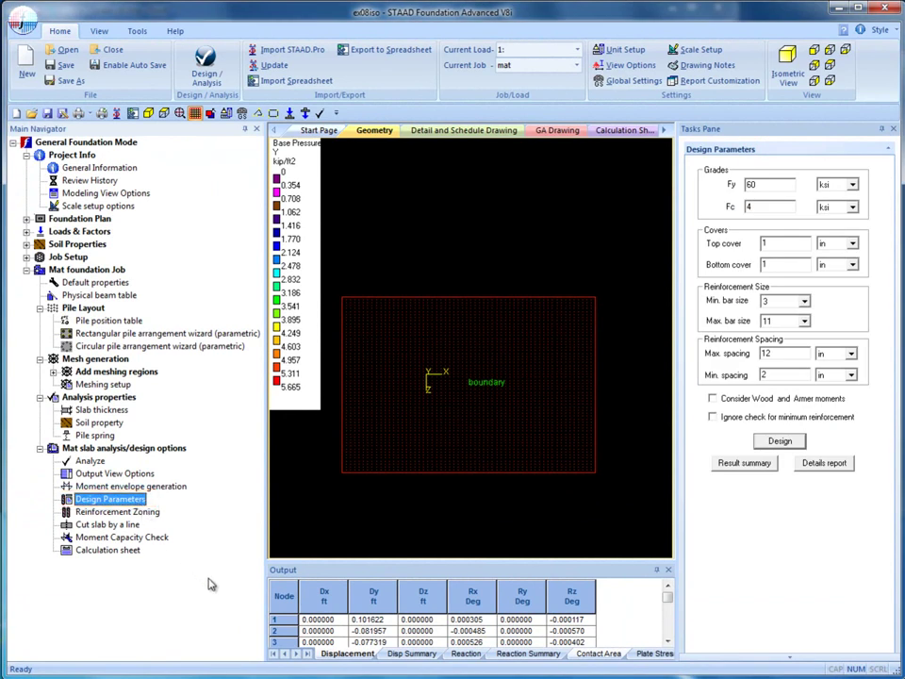
{"action": "left_click", "coordinate": [780, 440]}
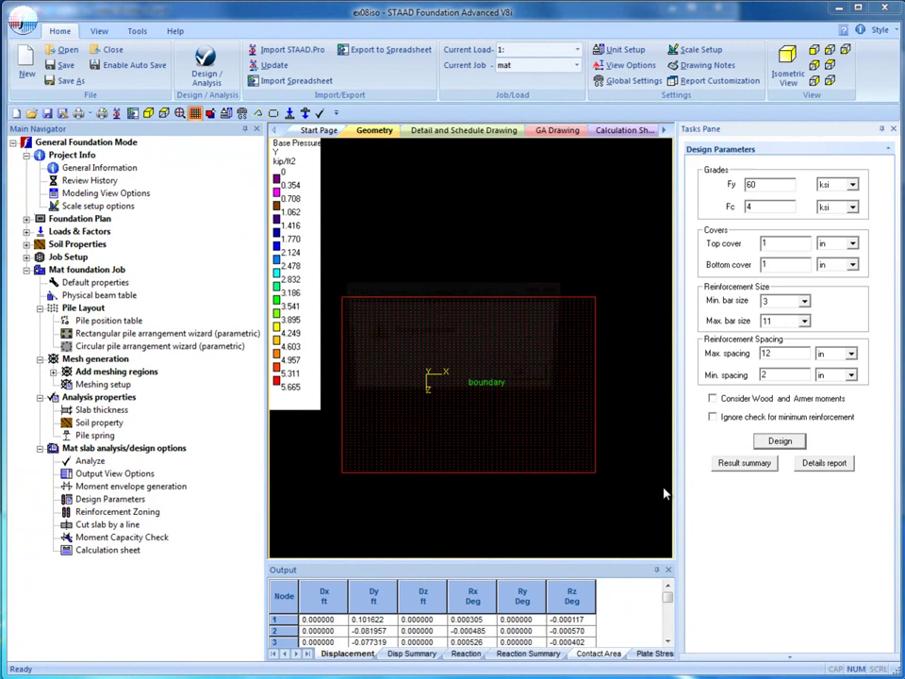
{"action": "left_click", "coordinate": [529, 378]}
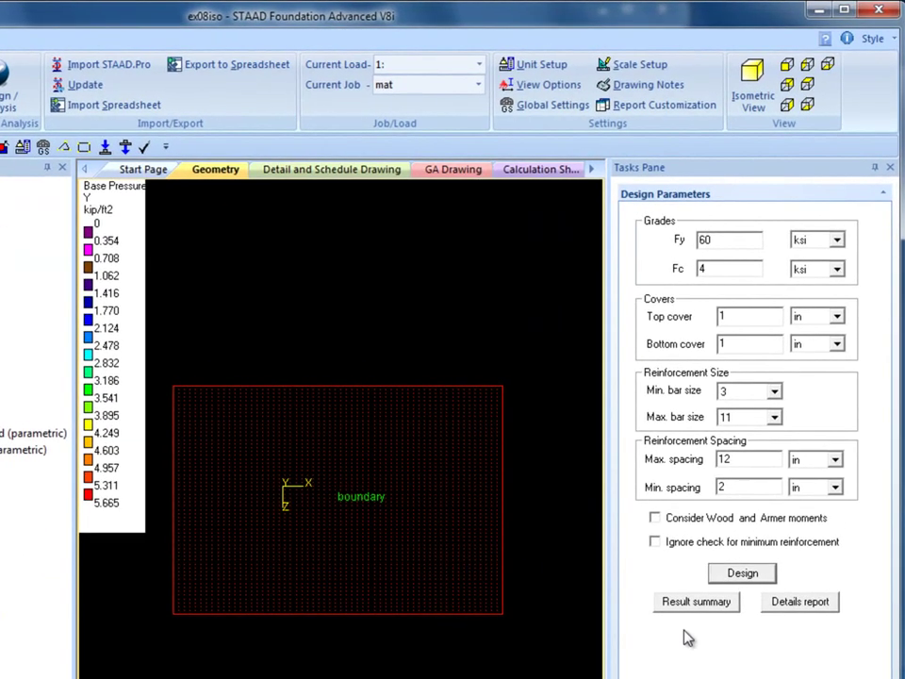
{"action": "left_click", "coordinate": [745, 499]}
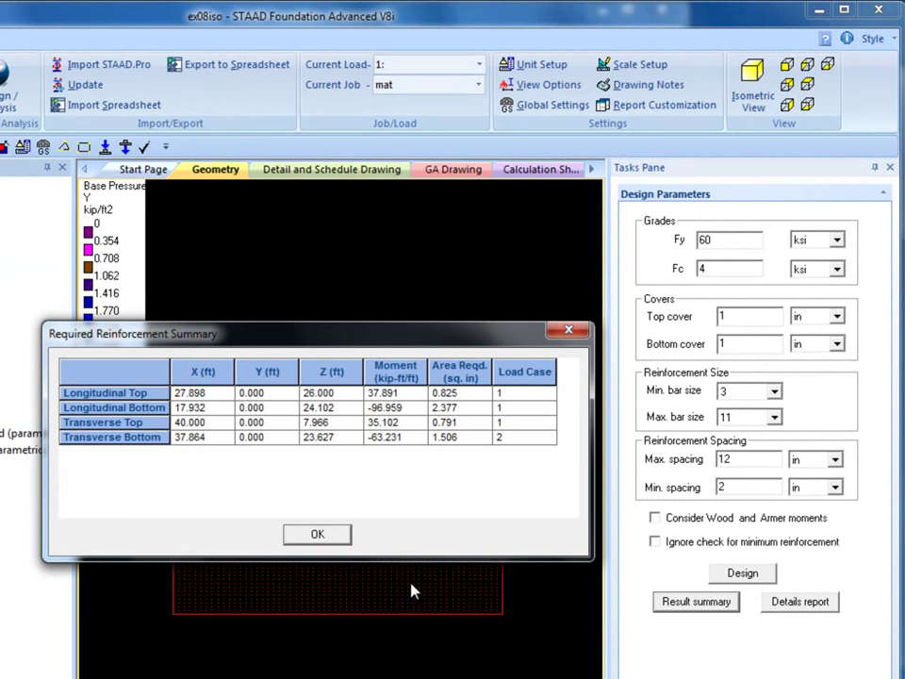
Step: Review the report's longitudinal and transverse moment results and column punching shear checks, then close it
{"action": "left_click", "coordinate": [318, 535]}
{"action": "left_click", "coordinate": [798, 604]}
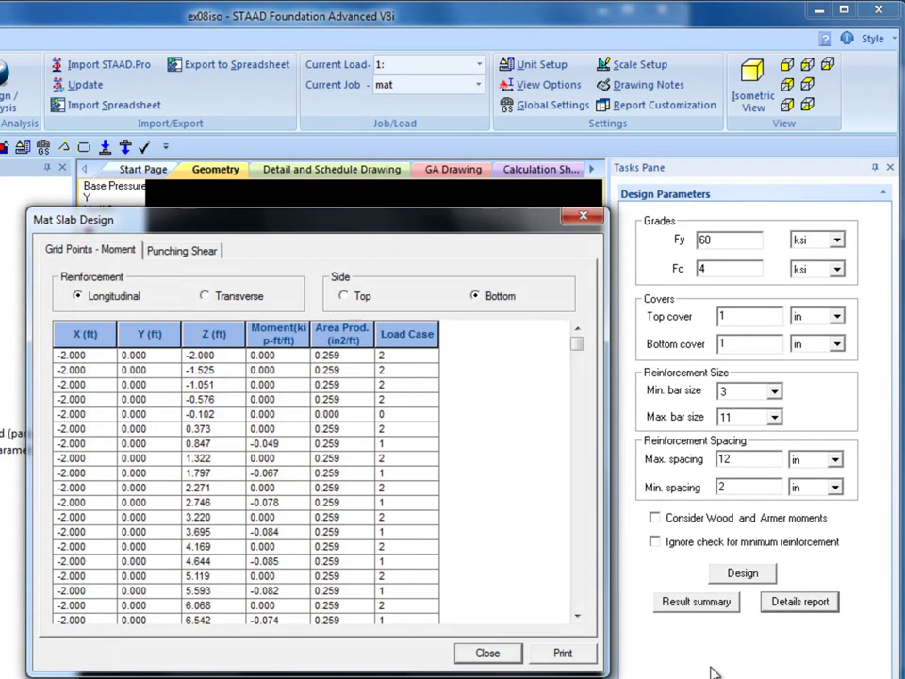
{"action": "mouse_move", "coordinate": [579, 342]}
{"action": "left_mouse_down"}
{"action": "mouse_move", "coordinate": [578, 390]}
{"action": "mouse_move", "coordinate": [575, 343]}
{"action": "left_mouse_up"}
{"action": "left_click", "coordinate": [205, 297]}
{"action": "left_click", "coordinate": [82, 298]}
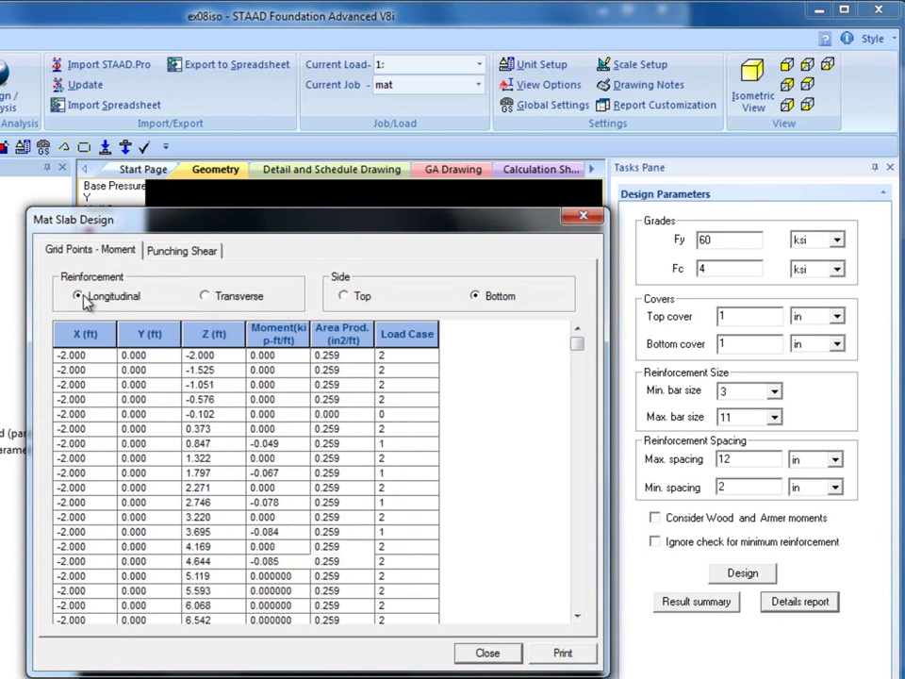
{"action": "left_click", "coordinate": [159, 251]}
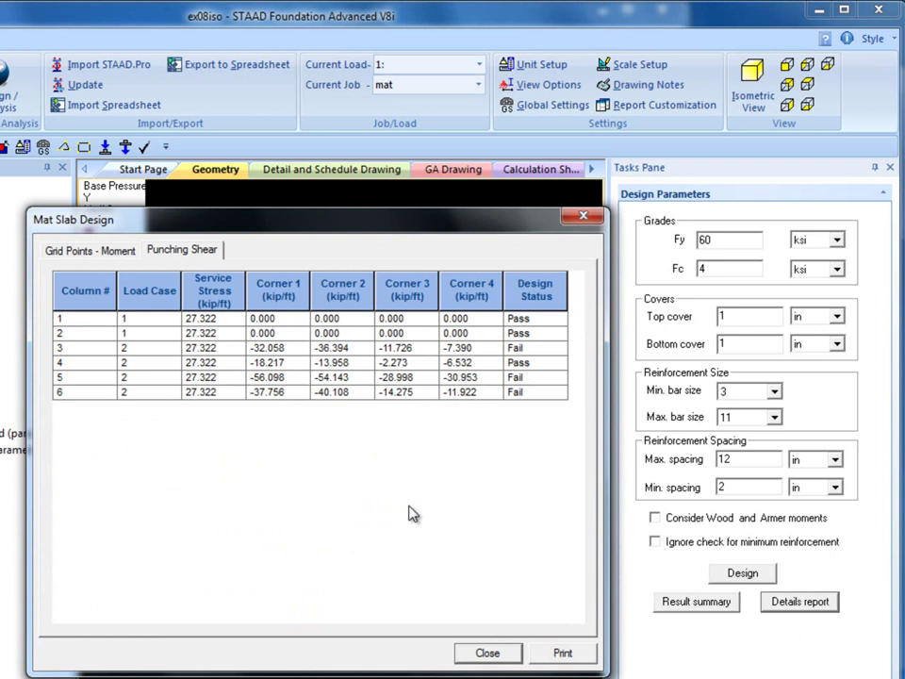
{"action": "left_click", "coordinate": [488, 653]}
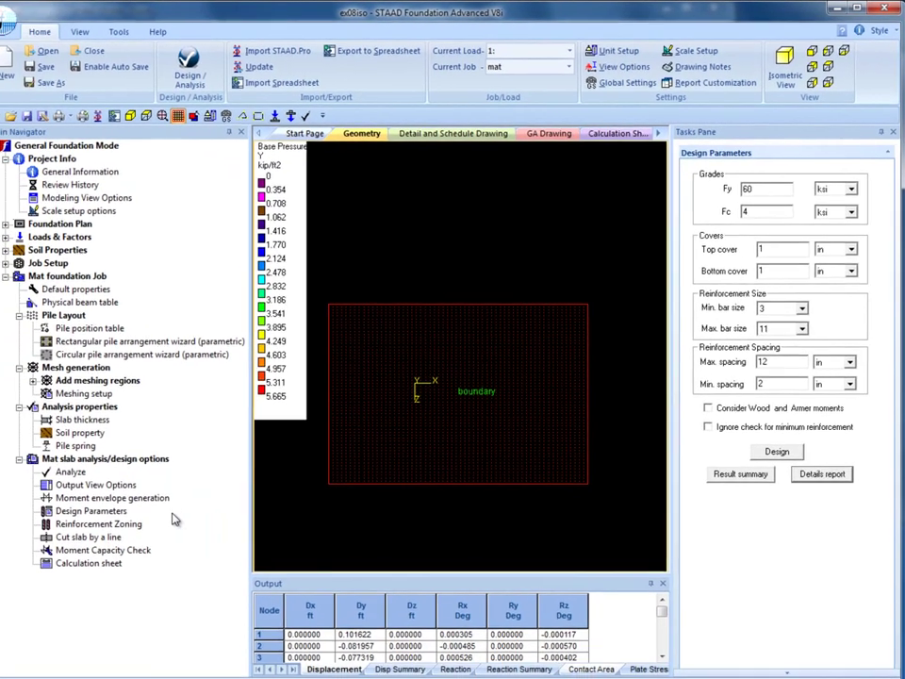
Step: Create reinforcement zones for the Longitudinal Top and Longitudinal Bottom faces
{"action": "left_click", "coordinate": [150, 513]}
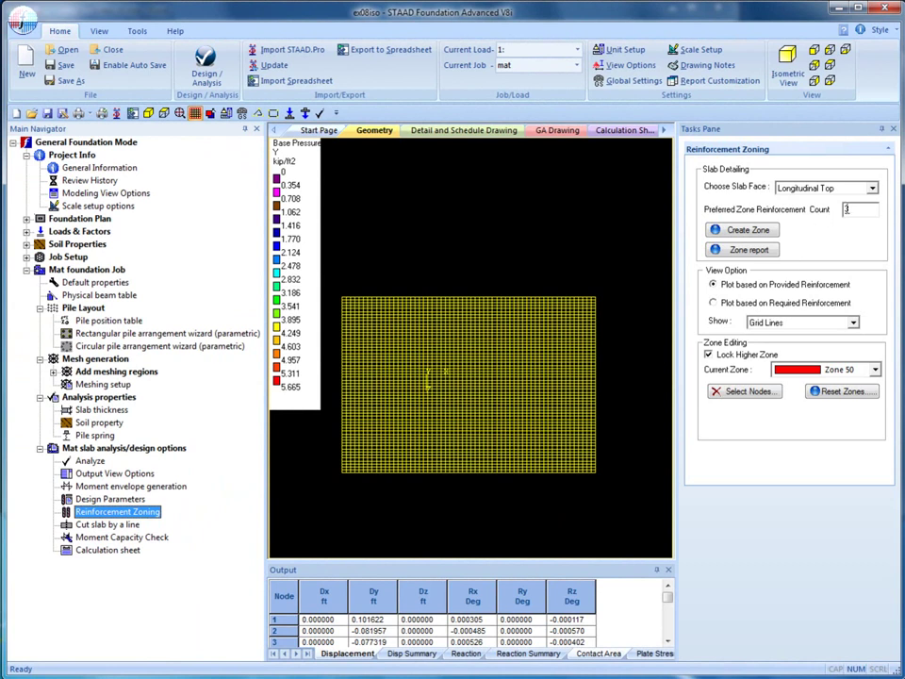
{"action": "left_click", "coordinate": [715, 231]}
{"action": "left_click", "coordinate": [873, 189]}
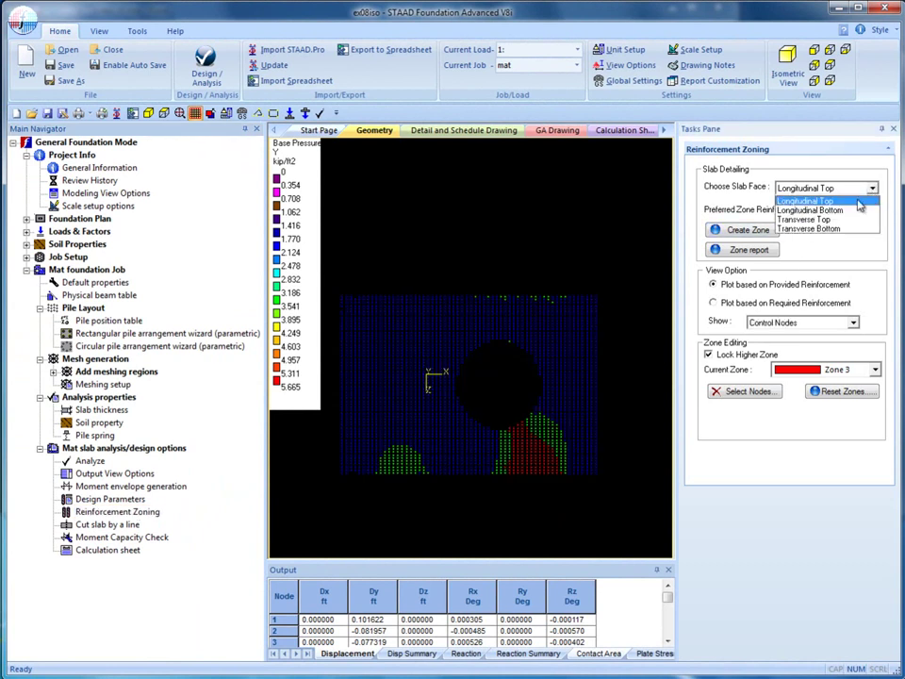
{"action": "left_click", "coordinate": [810, 209]}
{"action": "left_click", "coordinate": [745, 230]}
Step: Create zones for Transverse Top and Transverse Bottom, then redisplay Longitudinal Bottom
{"action": "left_click", "coordinate": [873, 188]}
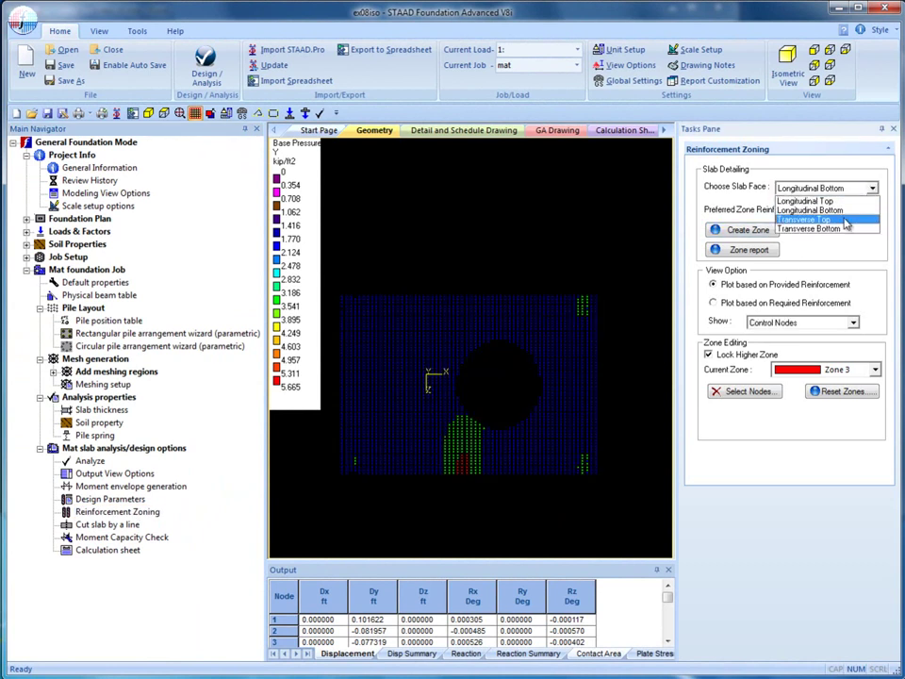
{"action": "left_click", "coordinate": [809, 217]}
{"action": "left_click", "coordinate": [772, 235]}
{"action": "left_click", "coordinate": [873, 189]}
{"action": "left_click", "coordinate": [821, 227]}
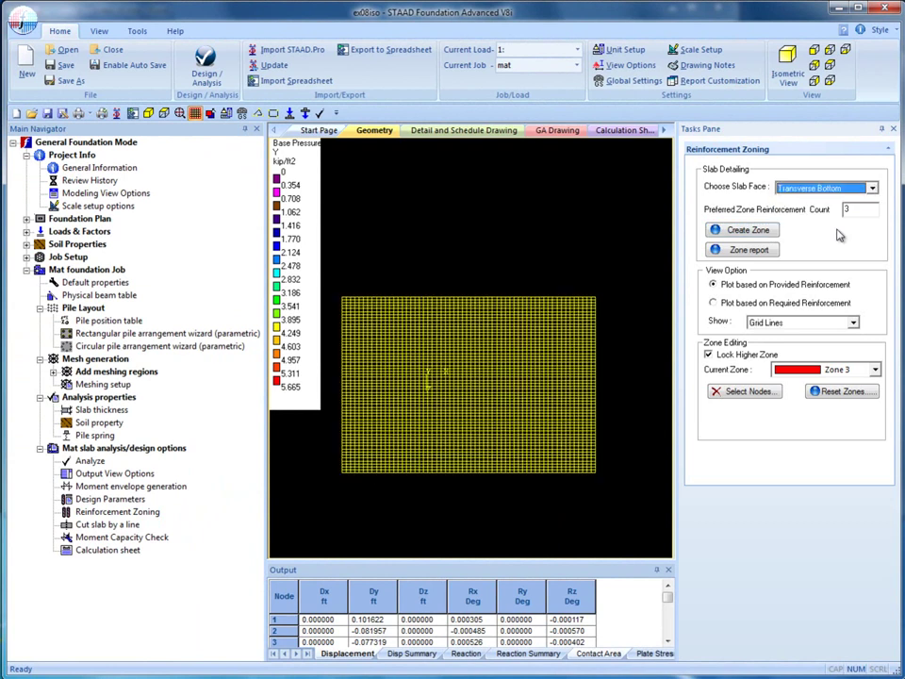
{"action": "left_click", "coordinate": [747, 230]}
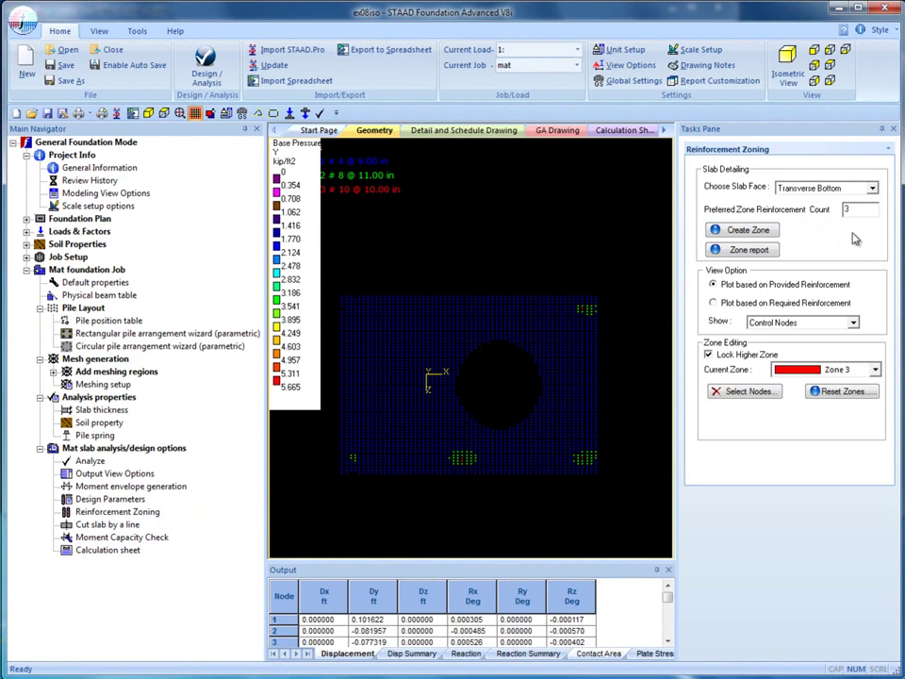
{"action": "left_click", "coordinate": [872, 189]}
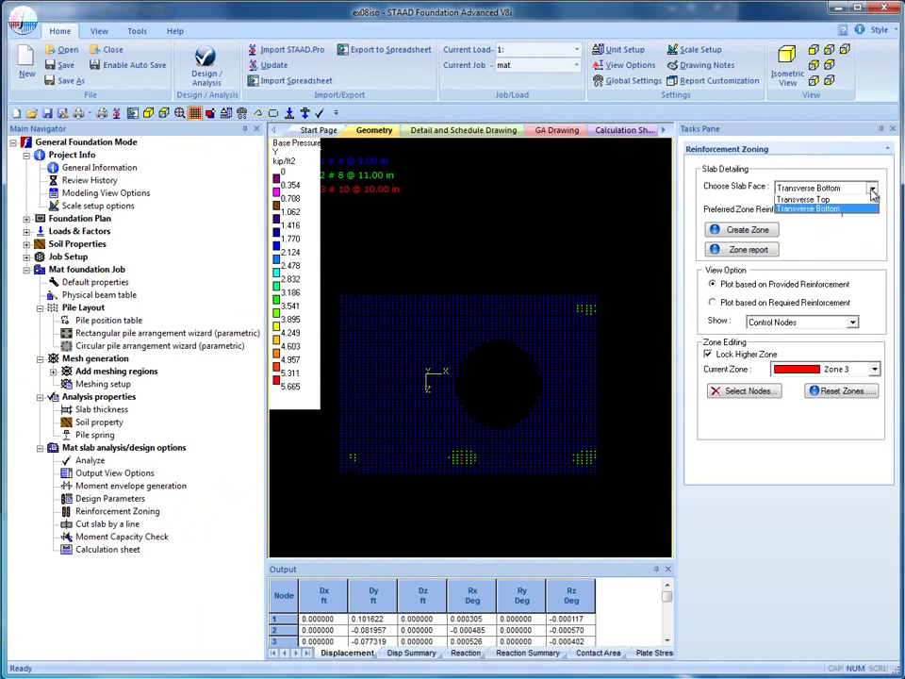
{"action": "left_click", "coordinate": [810, 209]}
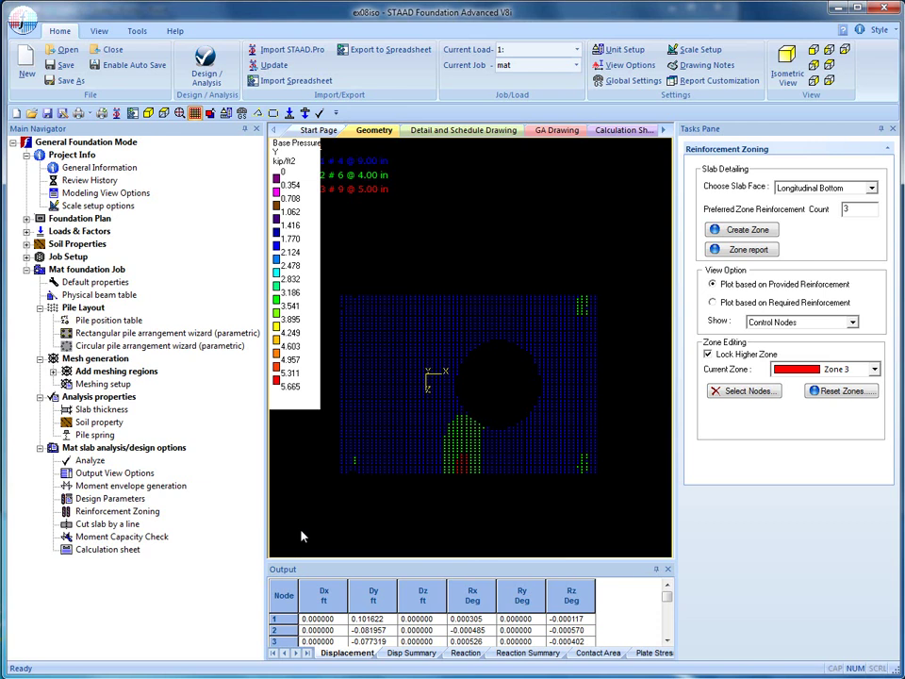
Step: Compare the draw-line and coordinate slab-cut options, then bring up the Moment Capacity Check settings
{"action": "left_click", "coordinate": [123, 525]}
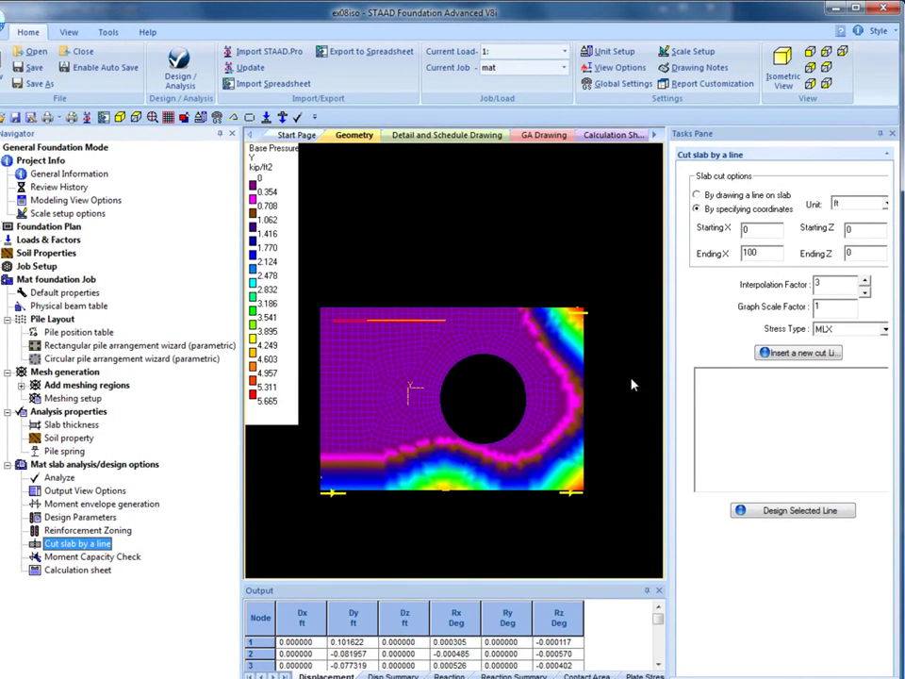
{"action": "left_click", "coordinate": [705, 188]}
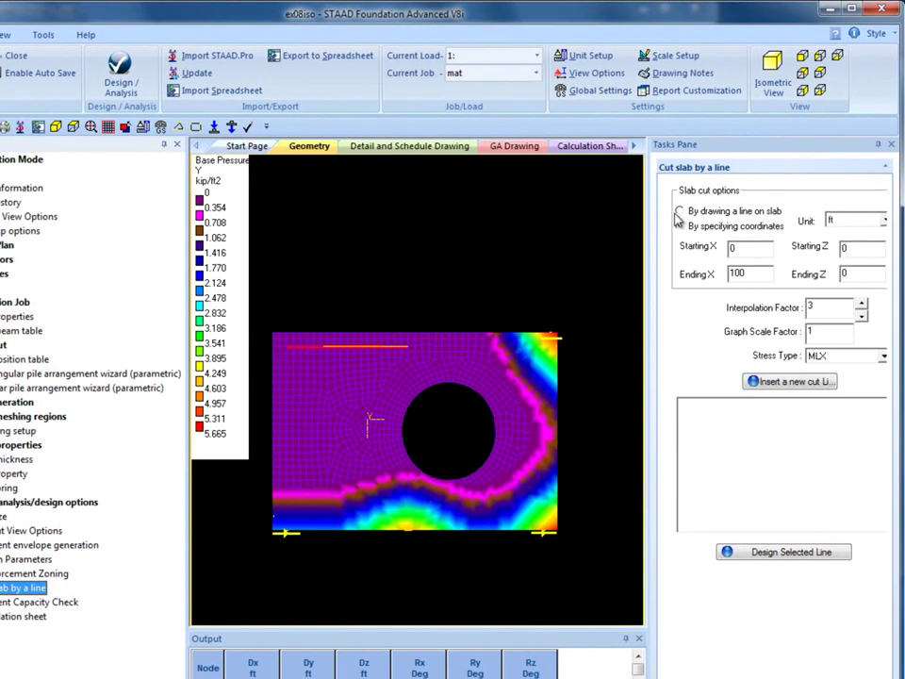
{"action": "left_click", "coordinate": [669, 237]}
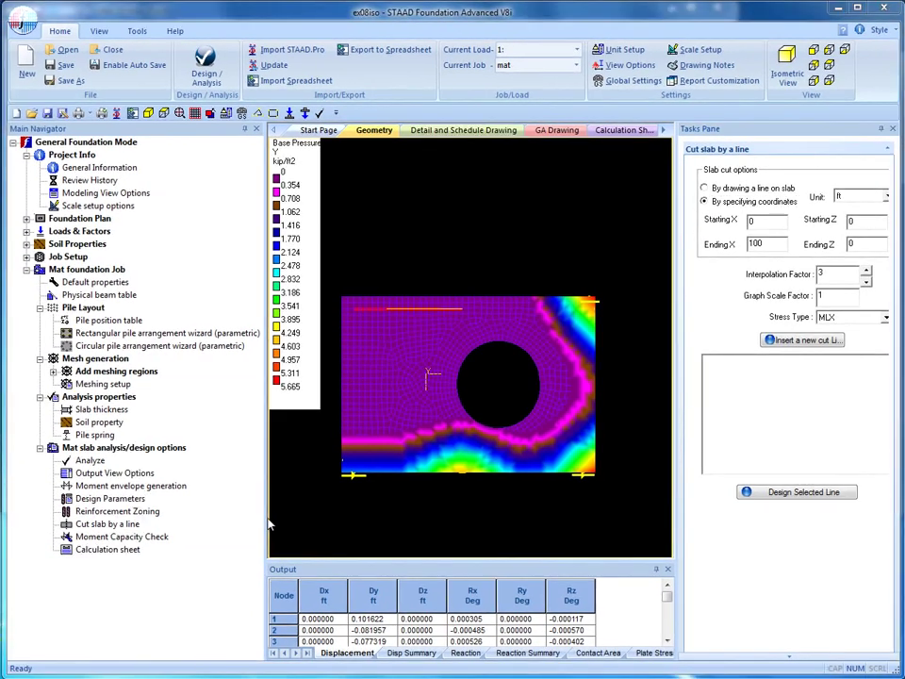
{"action": "left_click", "coordinate": [158, 538]}
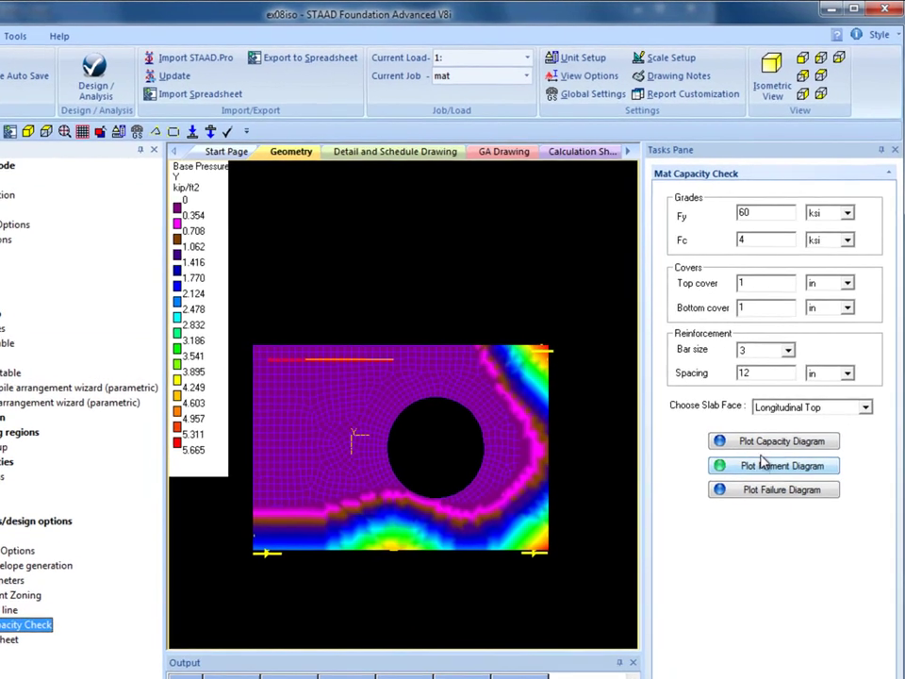
Step: Plot the mat's moment capacity with size 6 bars, then plot its failure diagram
{"action": "left_click", "coordinate": [768, 443]}
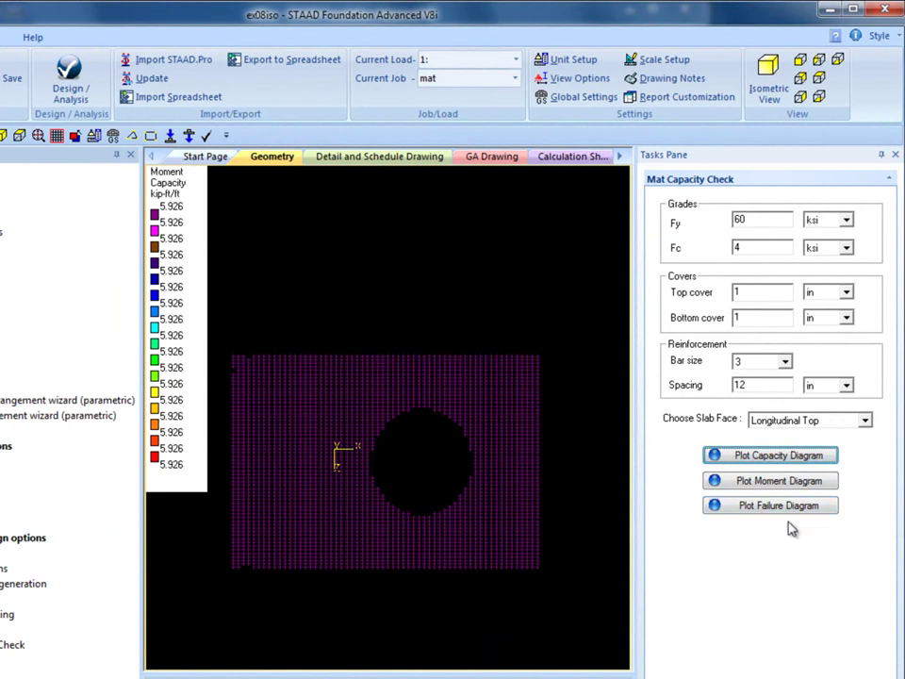
{"action": "left_click", "coordinate": [786, 362]}
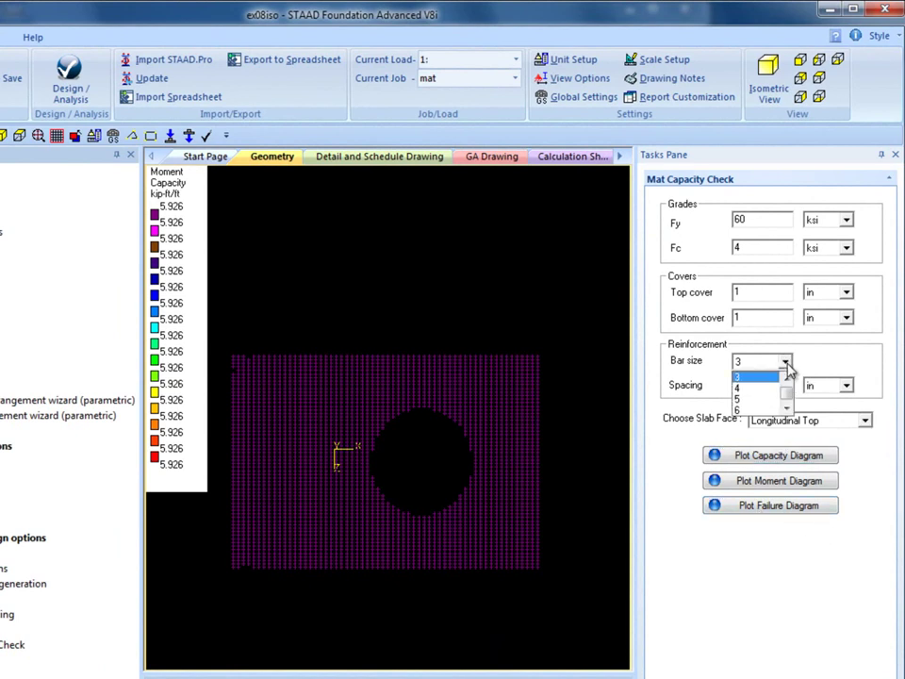
{"action": "left_click", "coordinate": [755, 410]}
{"action": "left_click", "coordinate": [834, 455]}
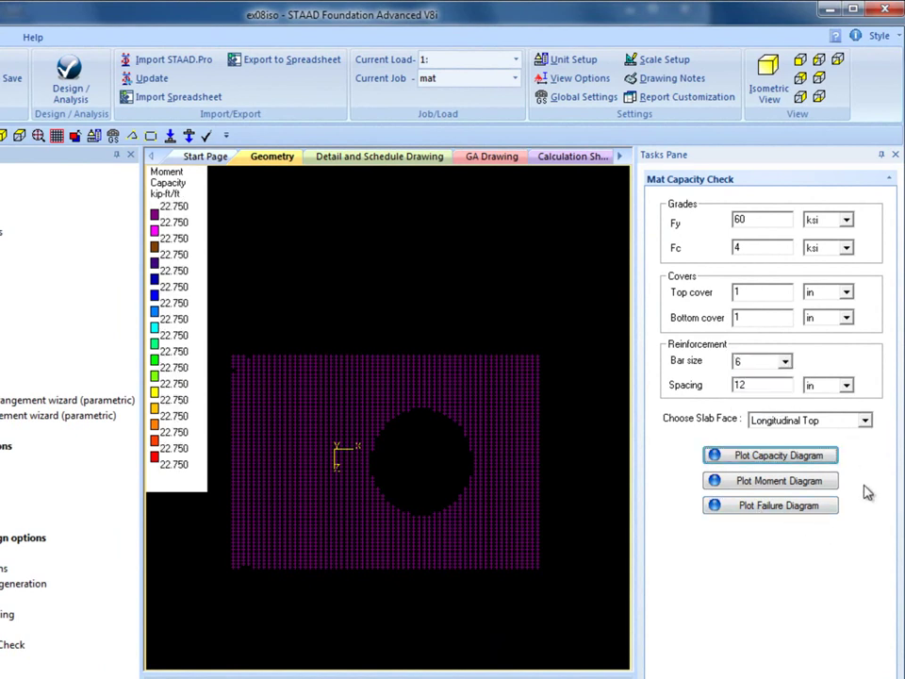
{"action": "left_click", "coordinate": [760, 506]}
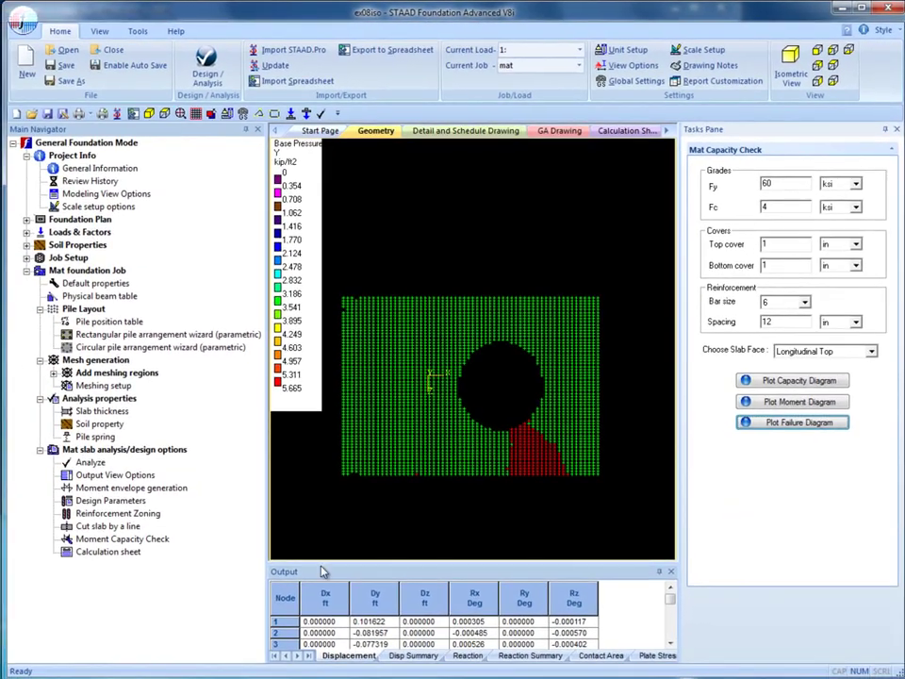
{"action": "left_click", "coordinate": [53, 600]}
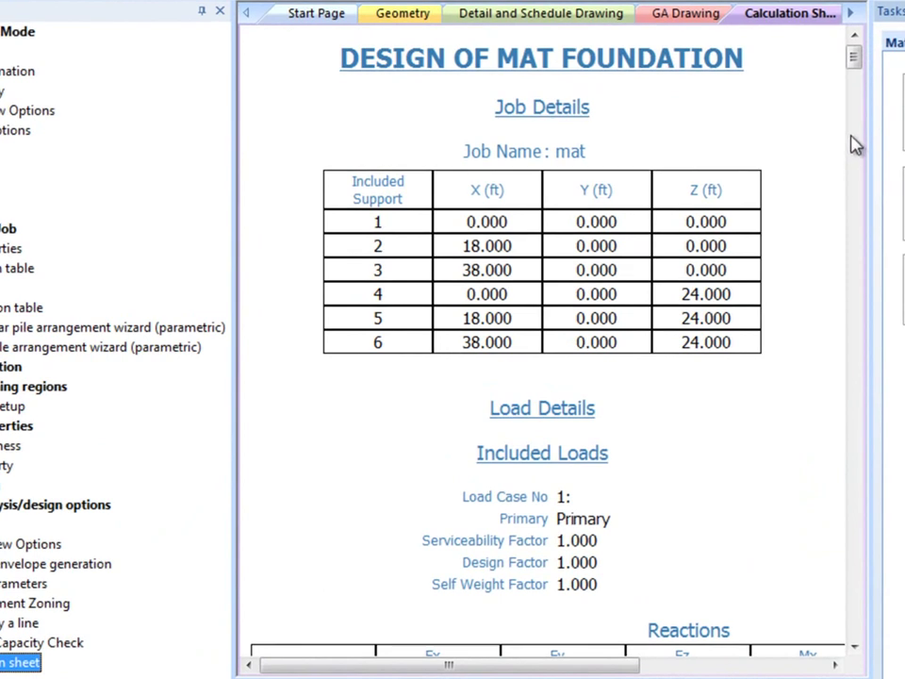
Step: Scroll the mat foundation calculation sheet down to its reinforcement details
{"action": "left_click", "coordinate": [854, 59]}
{"action": "left_click_drag", "start_coordinate": [854, 59], "coordinate": [860, 332]}
Step: Review Physical Beam No 1's deflection, shear and bending diagrams from the geometry view
{"action": "left_click", "coordinate": [404, 15]}
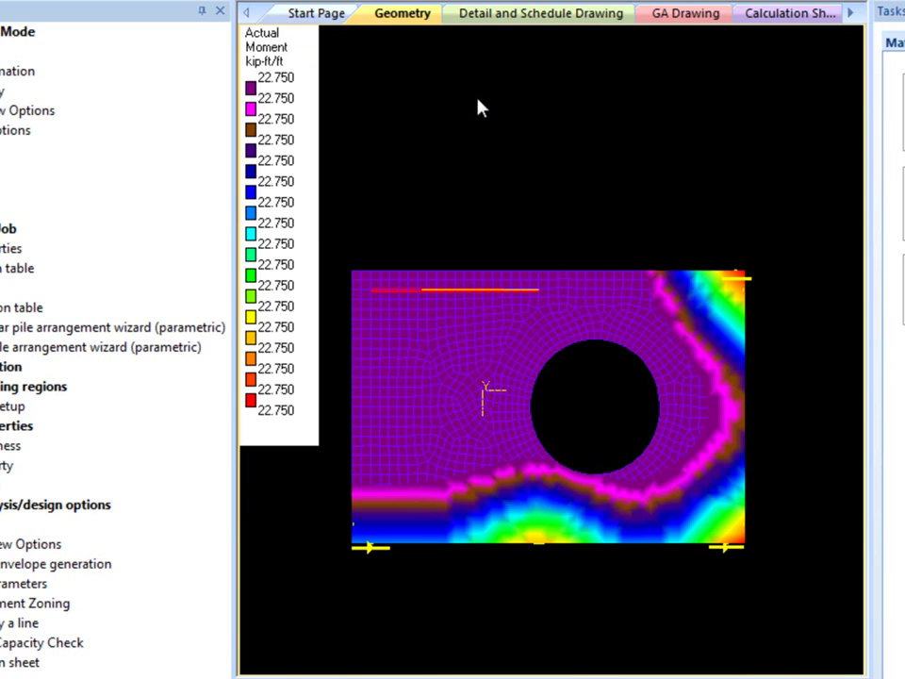
{"action": "left_click", "coordinate": [444, 292]}
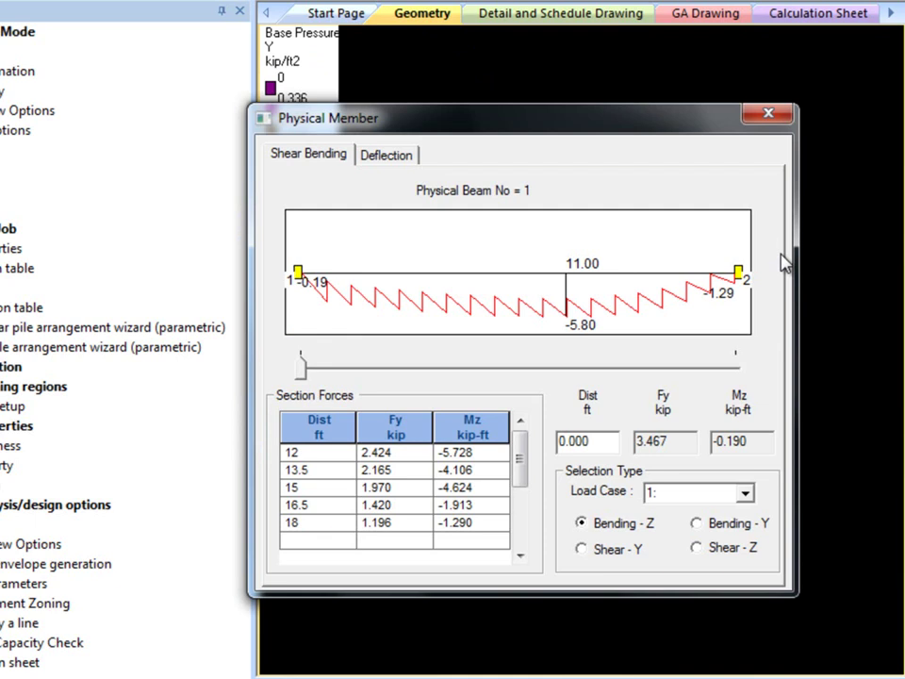
{"action": "left_click", "coordinate": [380, 154]}
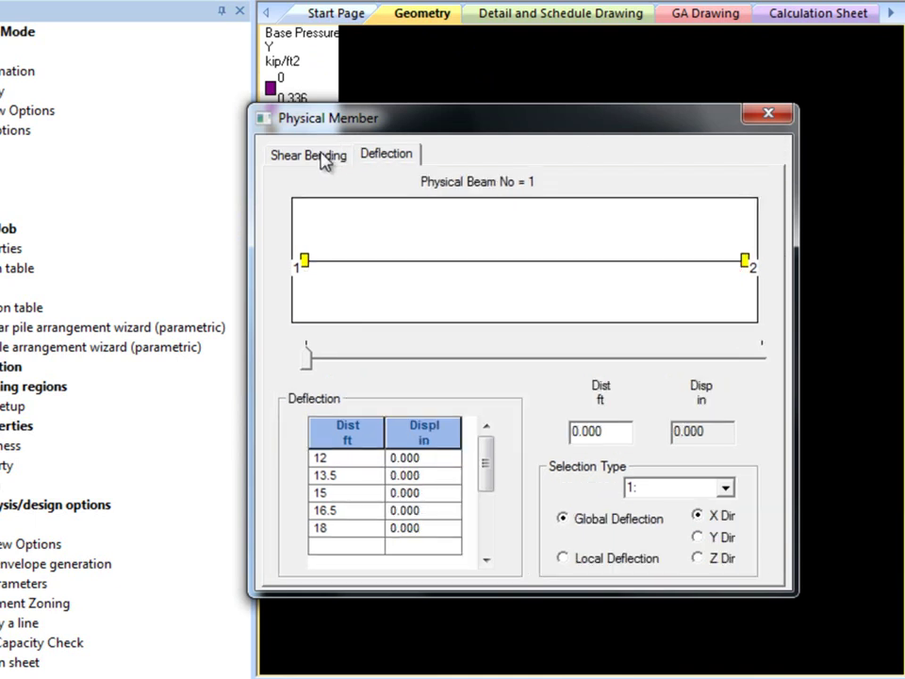
{"action": "left_click", "coordinate": [321, 157]}
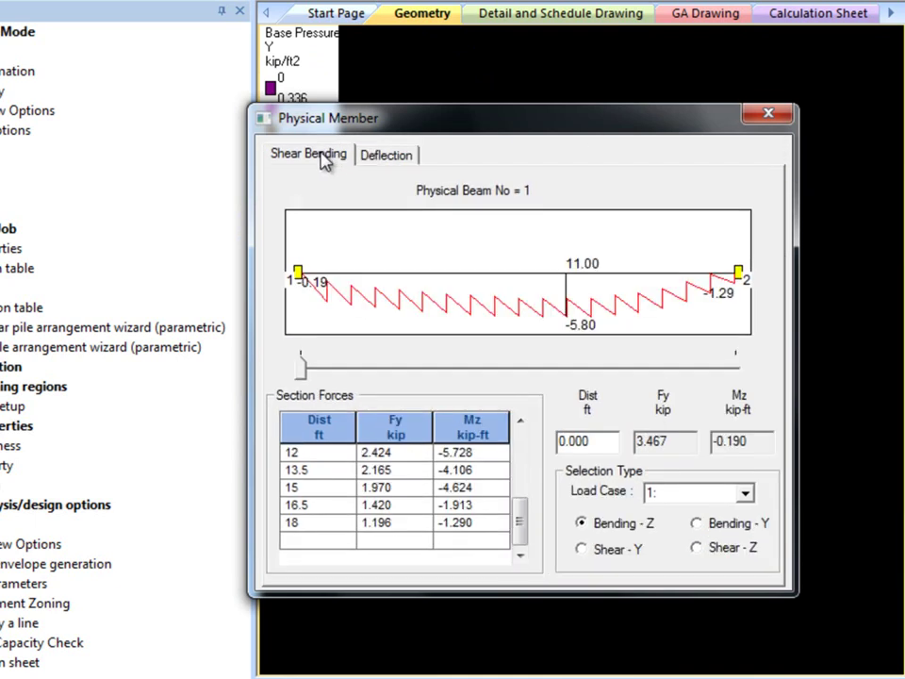
{"action": "left_click", "coordinate": [766, 116]}
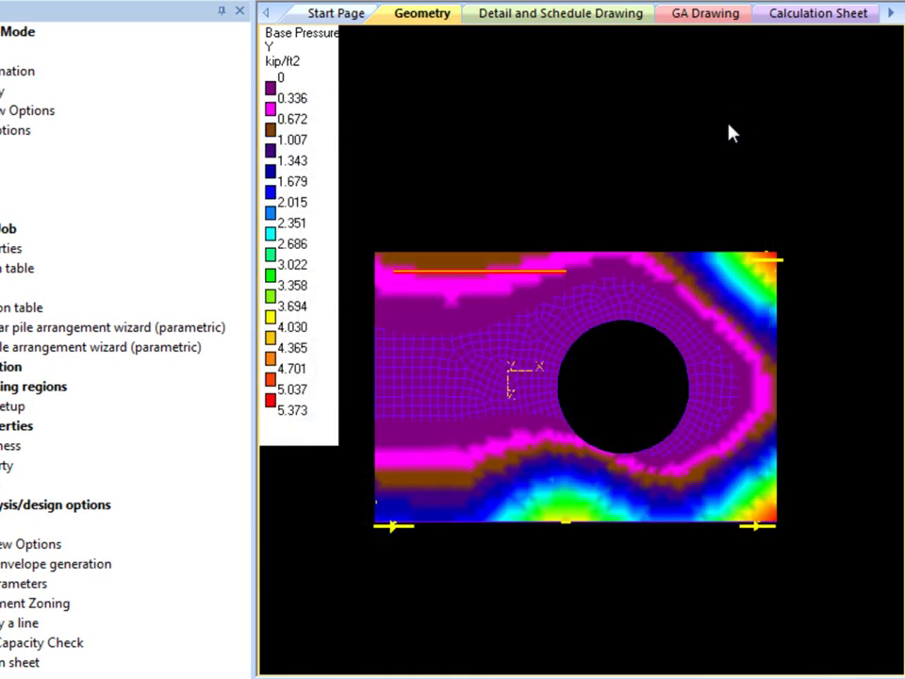
Step: Display the mat's GA drawing with its column hole and title block
{"action": "left_click", "coordinate": [702, 16]}
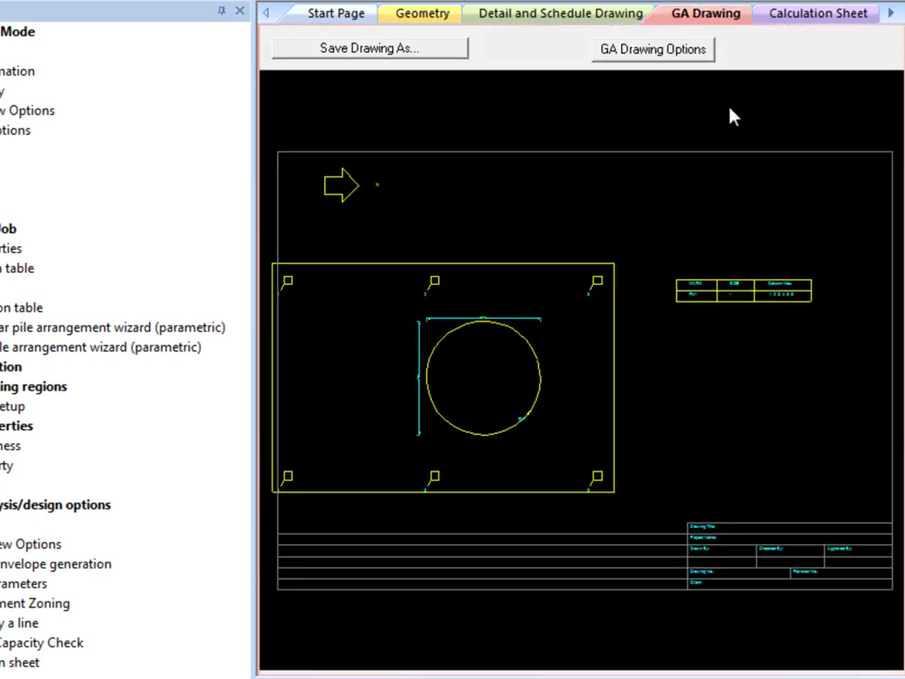